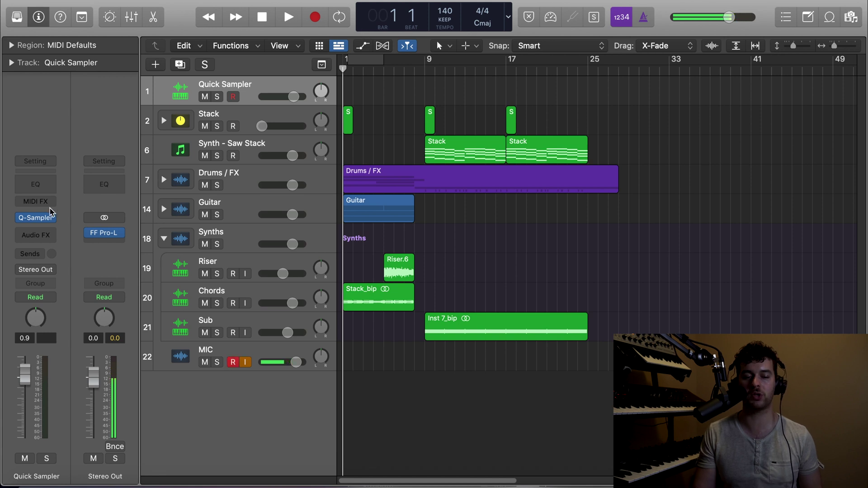
Open the Quick Sampler window, move it fully into view, and switch it to Recorder mode
left_click(40, 218)
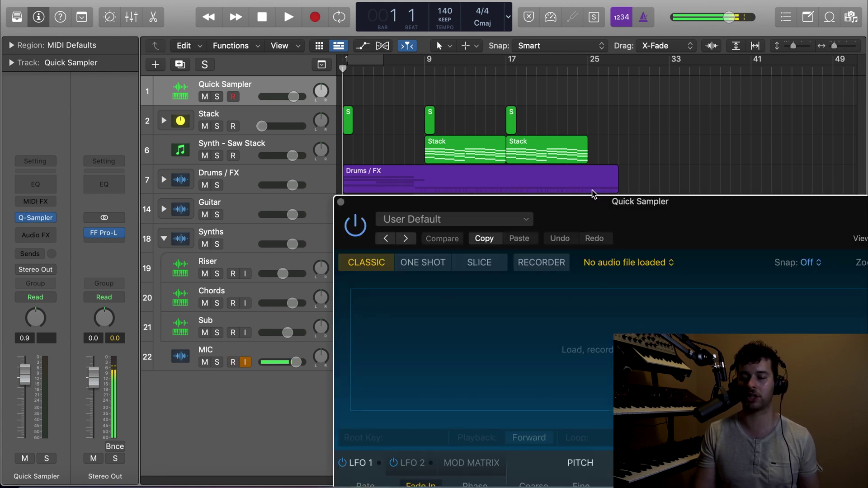
left_click_drag(629, 203, 408, 22)
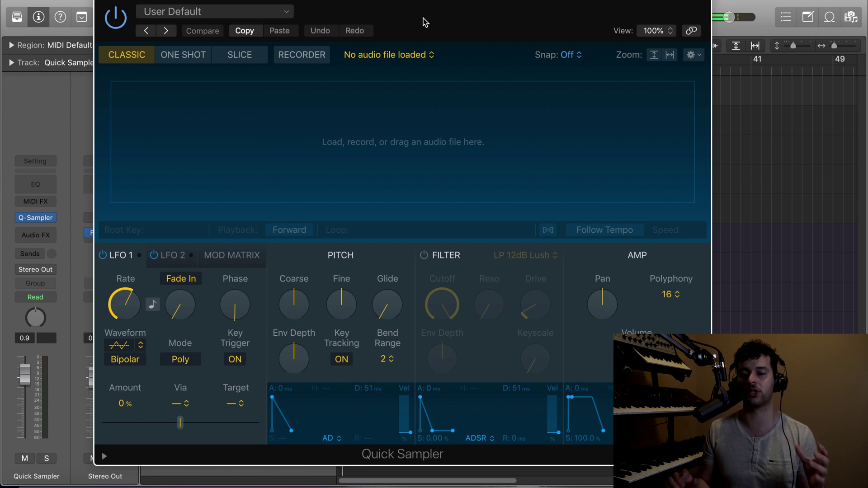
left_click(302, 55)
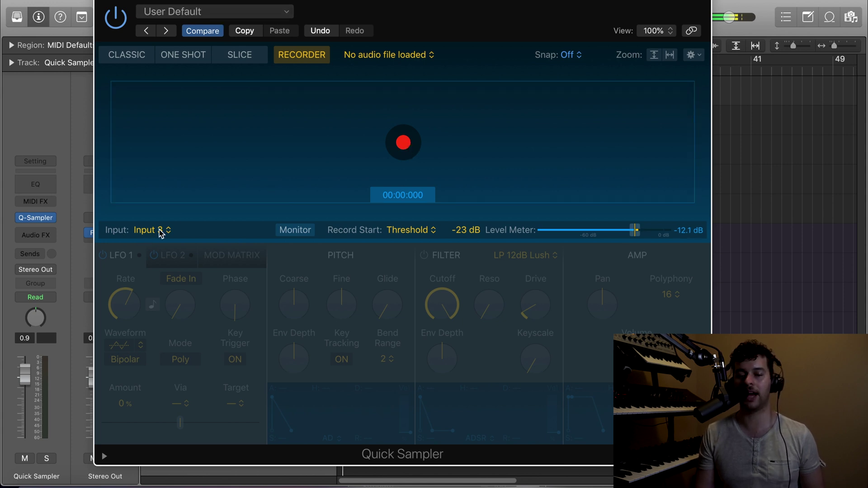
Undo the last plugin change, record a foley take as My Sample#6.aif, and slice it
left_click(227, 14)
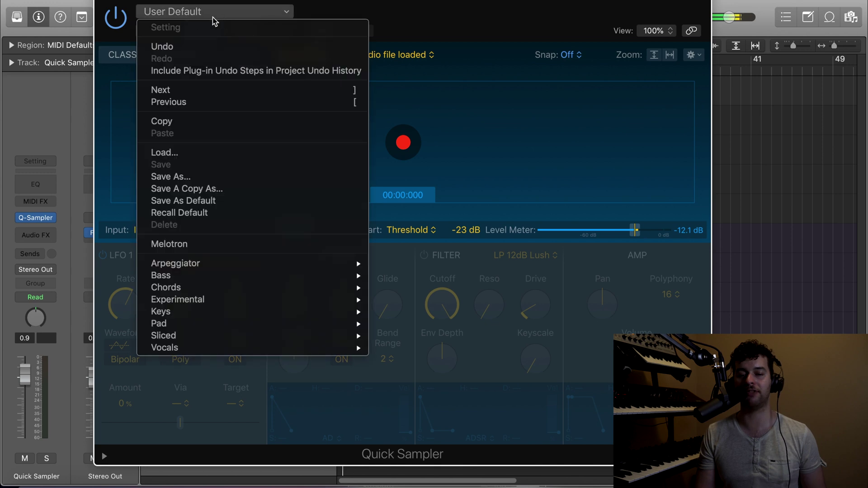
left_click(353, 51)
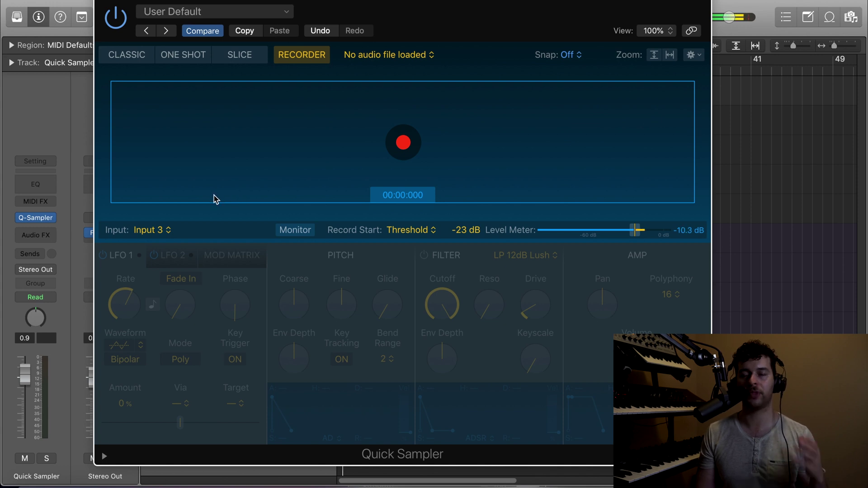
left_click(404, 148)
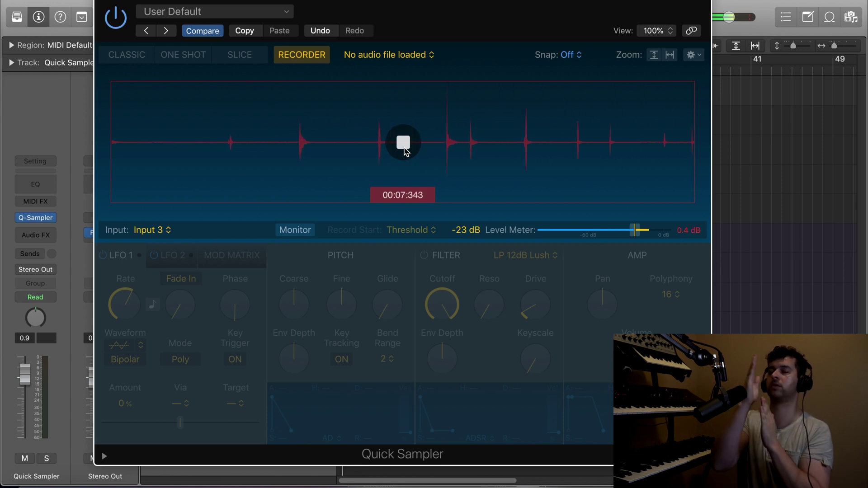
left_click(403, 146)
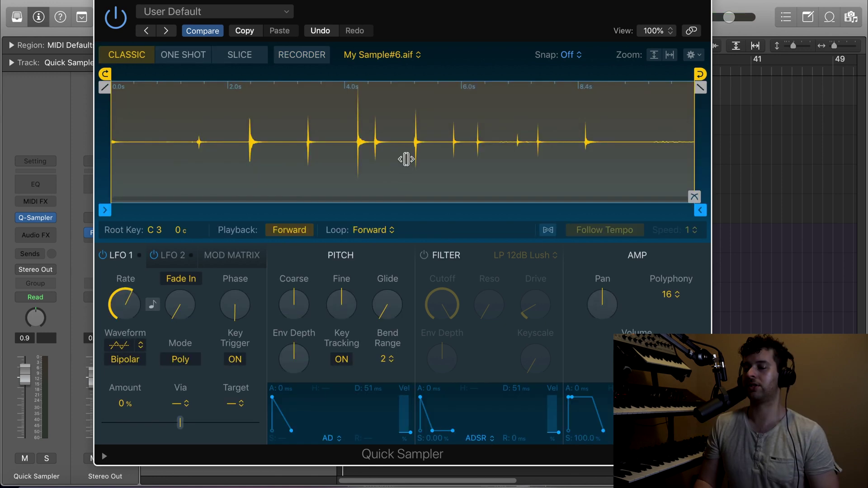
left_click(256, 59)
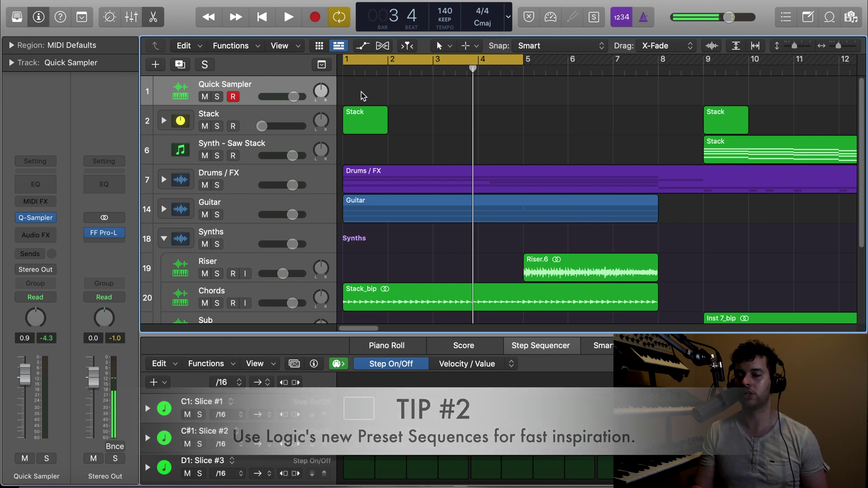
Create a pattern region on the empty Quick Sampler lane and browse the Bass preset patterns
right_click(366, 93)
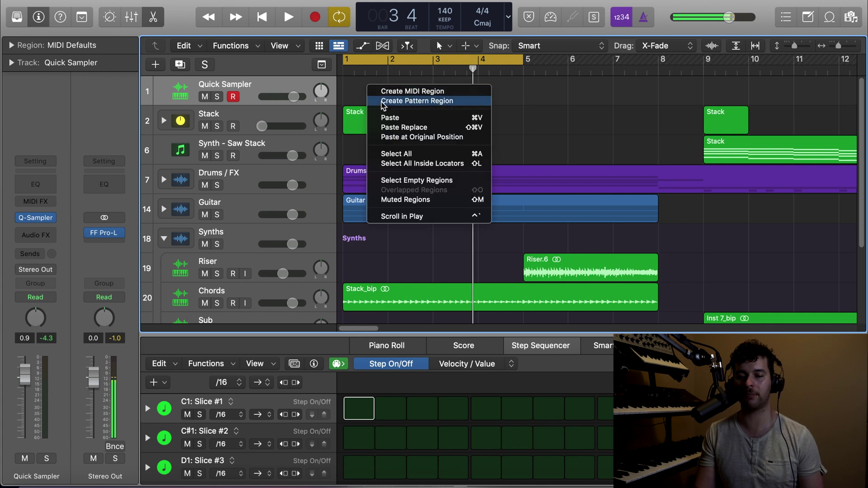
left_click(390, 105)
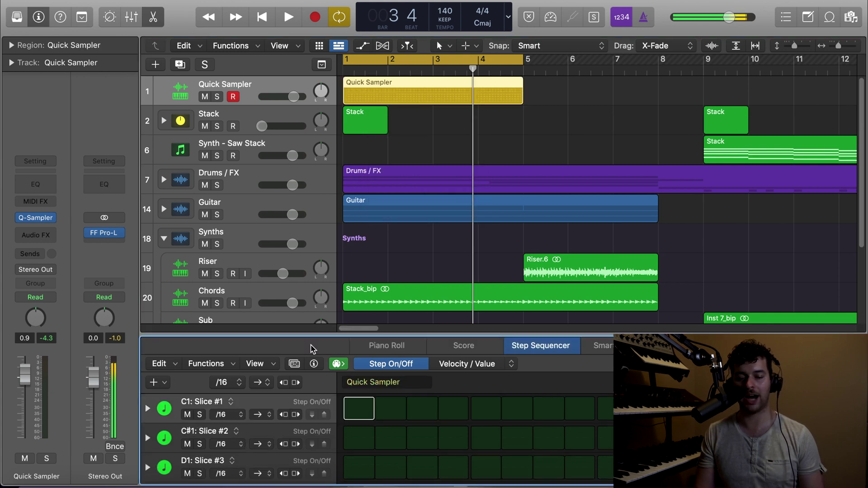
left_click(294, 364)
left_click(180, 415)
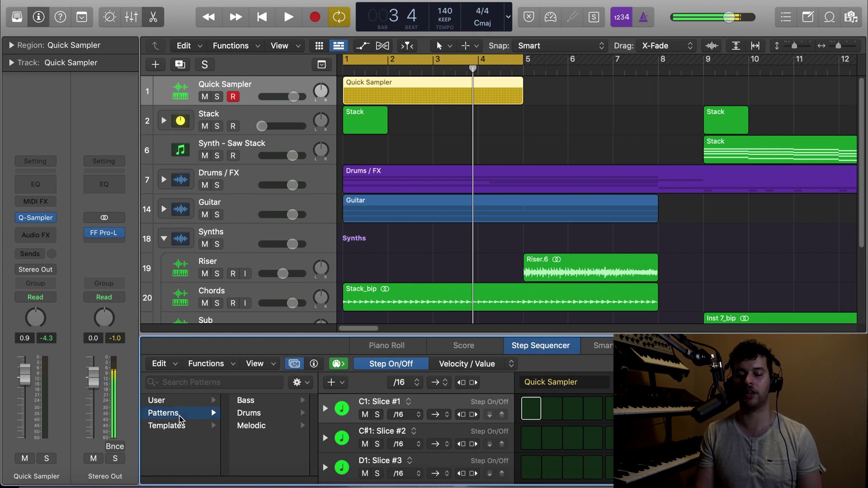
left_click(247, 401)
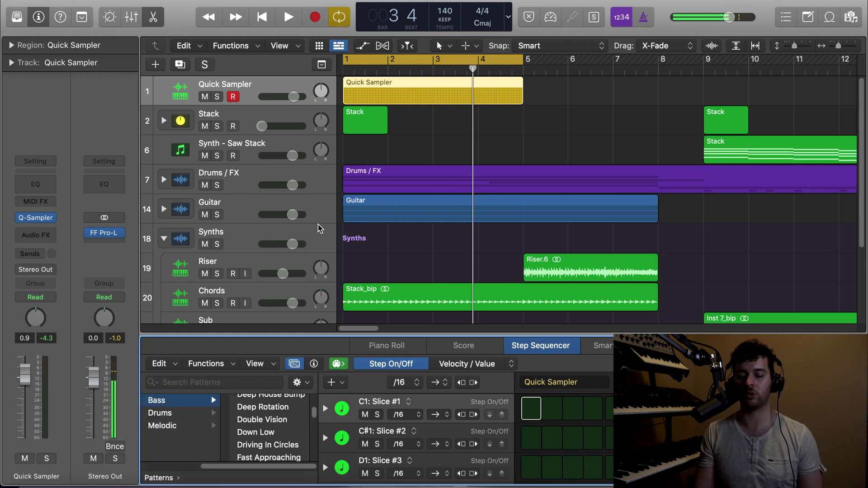
Solo the track, audition Bass presets ending on Fast Approaching, and raise volume to 6.0
left_click(217, 97)
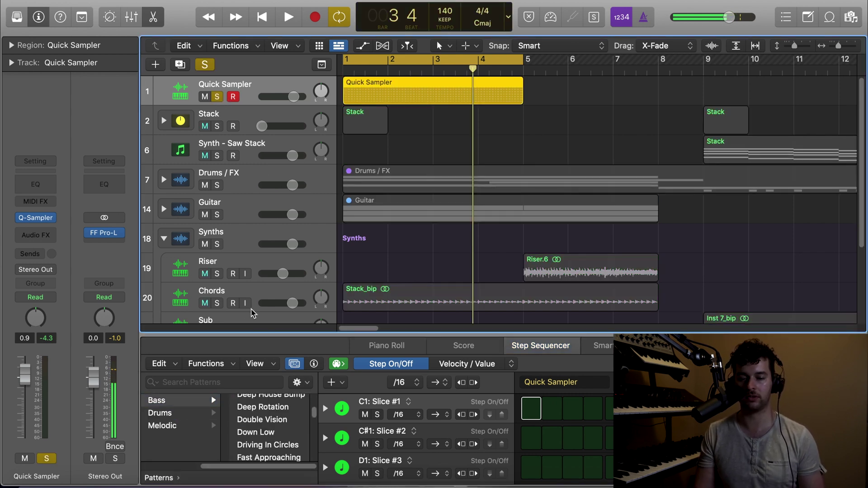
left_click(267, 406)
key("space")
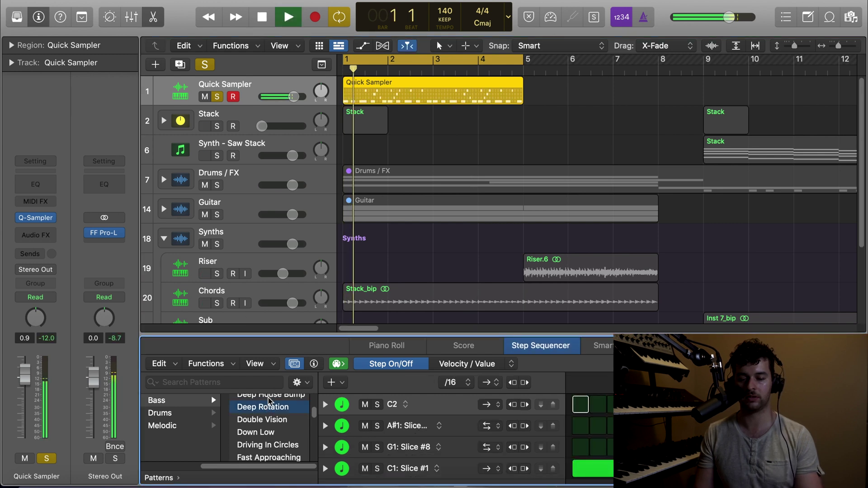
left_click(262, 420)
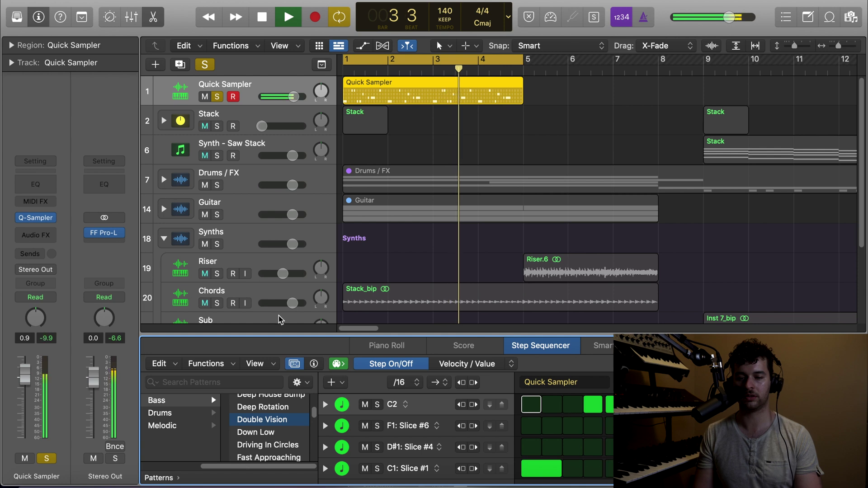
left_click_drag(294, 96, 302, 96)
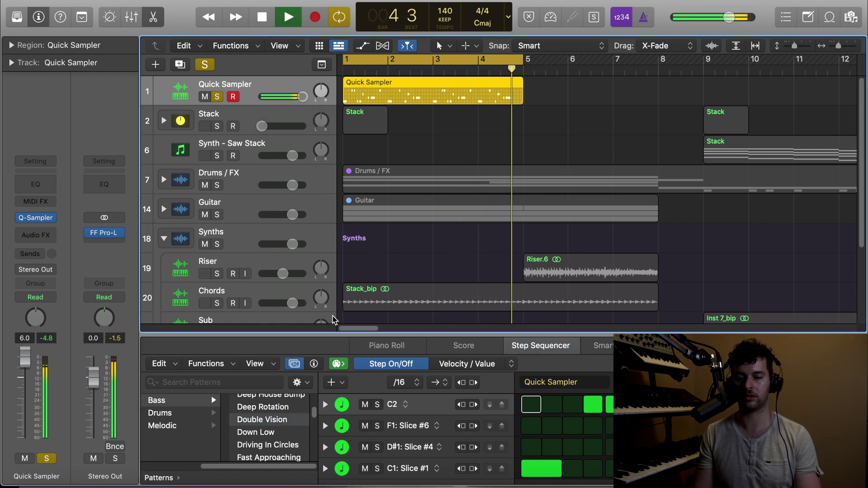
left_click(289, 433)
left_click(278, 446)
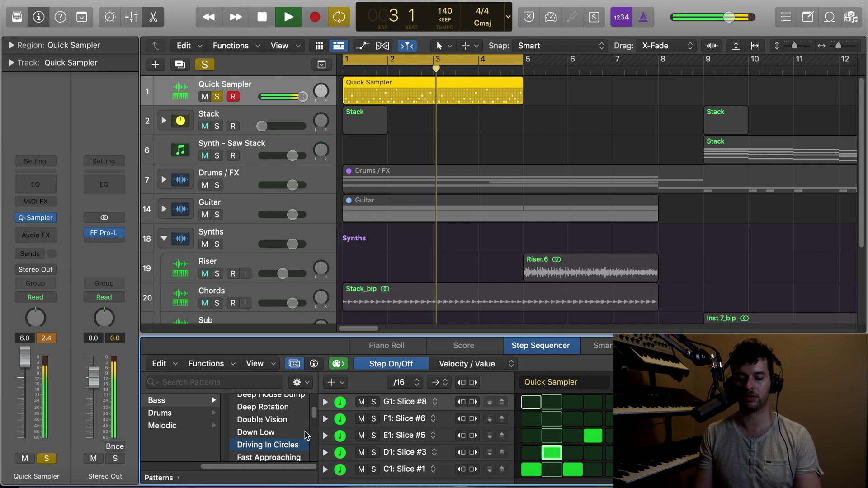
left_click(301, 457)
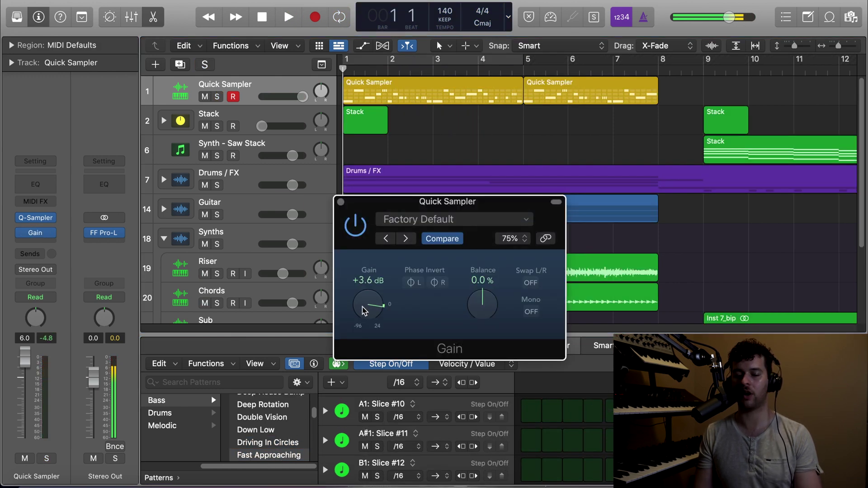
Play the pattern and boost the Gain plugin, settling at +10.7 dB
key("space")
left_click_drag(365, 306, 368, 303)
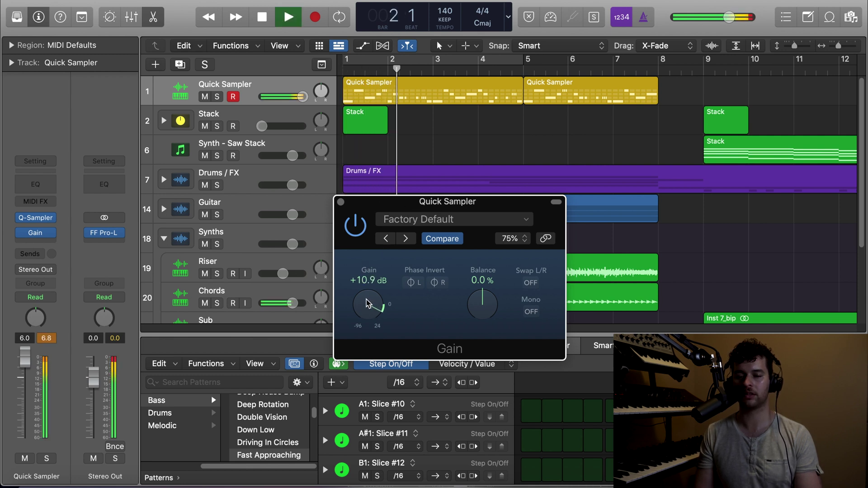
left_click_drag(367, 304, 368, 304)
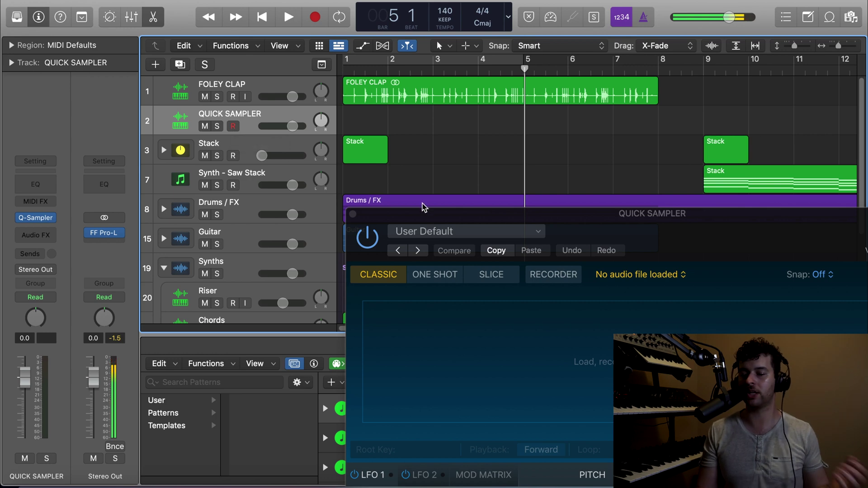
left_click_drag(627, 212, 496, 148)
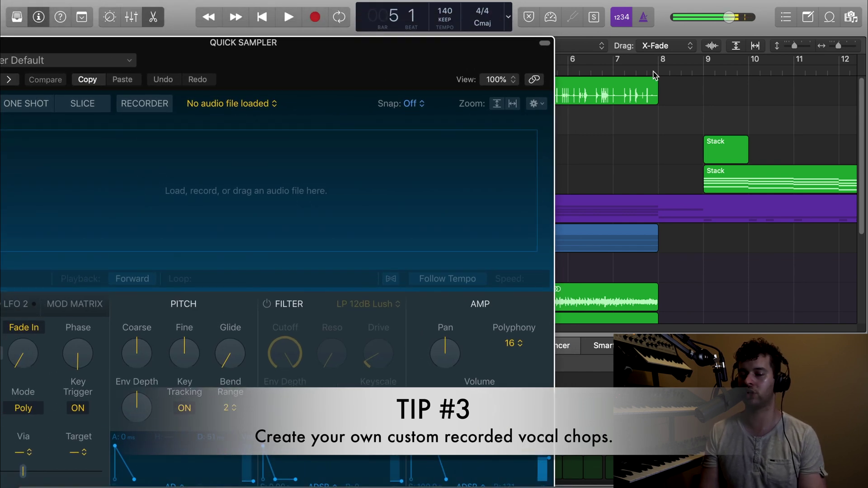
left_click(652, 74)
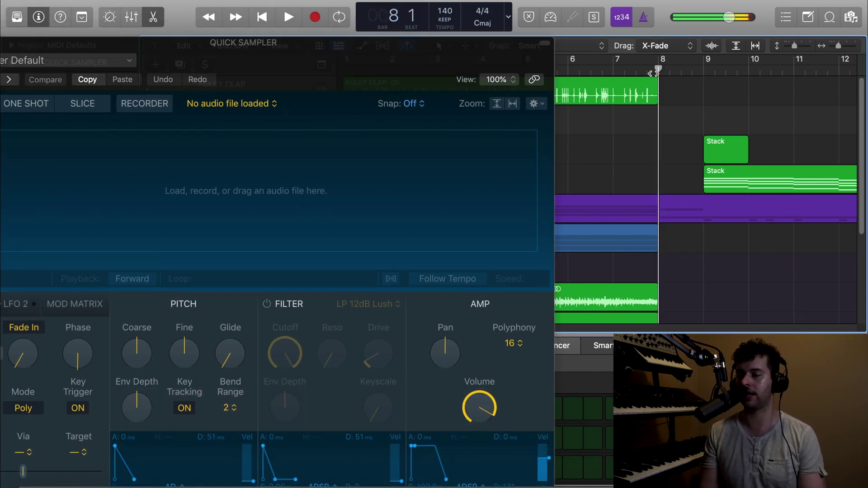
key("space")
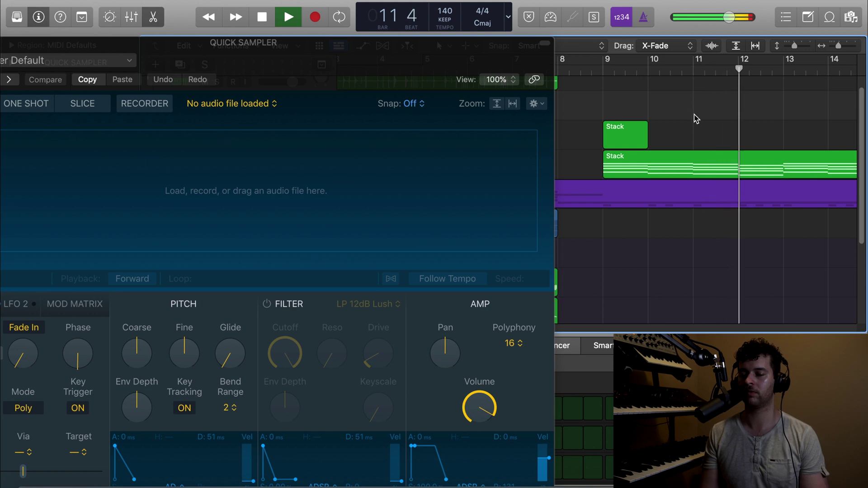
key("space")
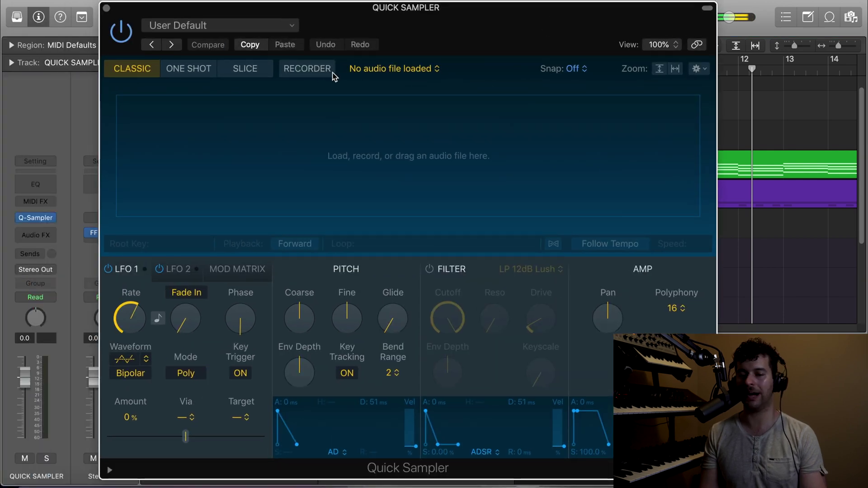
Record a new vocal sample, My Sample#7.aif, and set the root key fine tune to 0
left_click(307, 69)
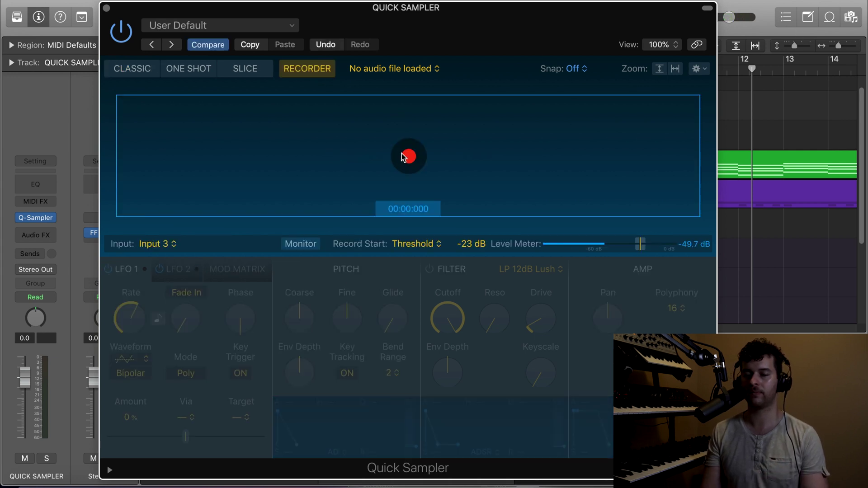
left_click(407, 156)
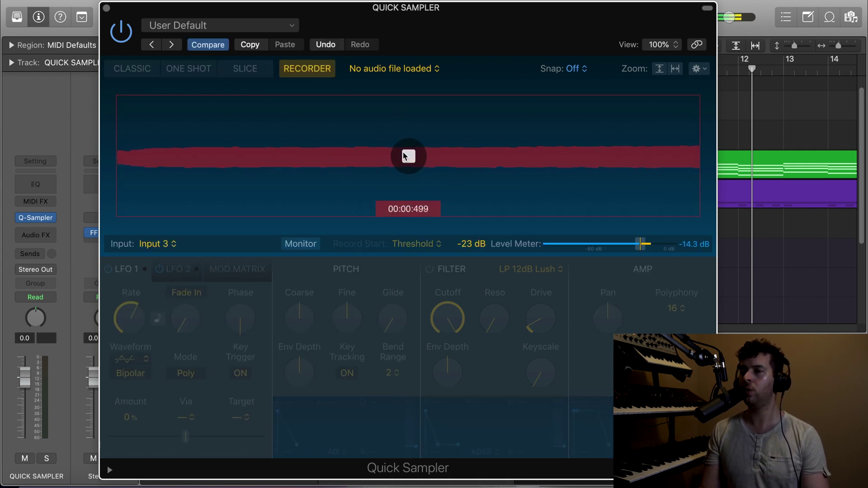
left_click(407, 156)
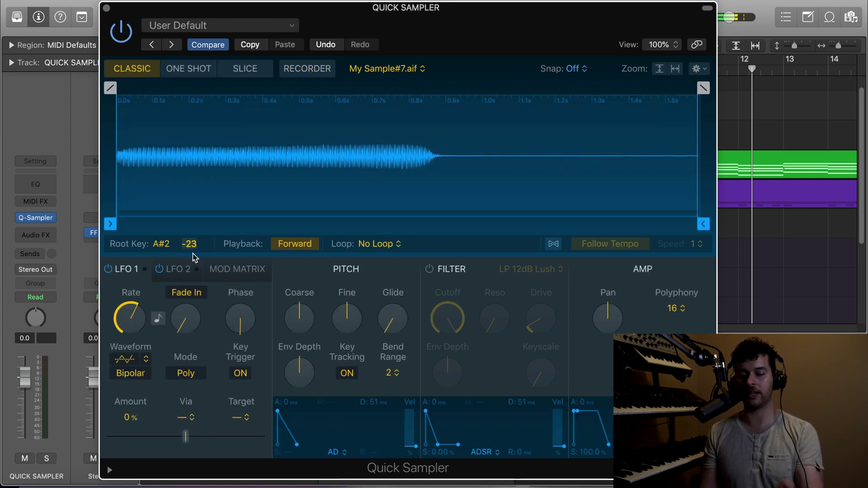
type("0 c")
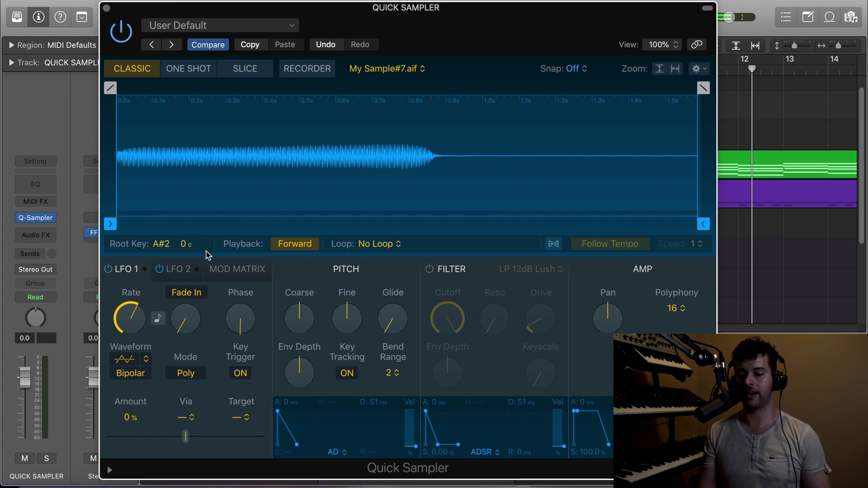
Audition the recorded sample by playing notes A, S, D, F, G with Musical Typing
key("super+k")
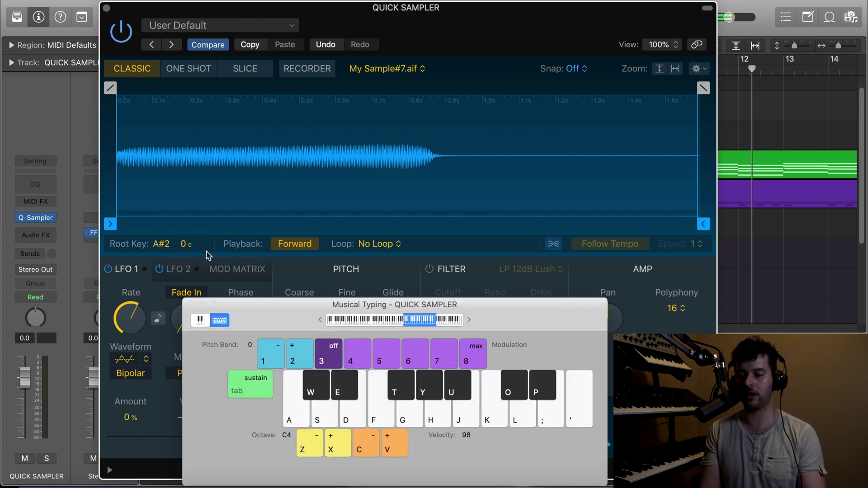
key("a")
key("s")
key("d")
key("f")
key("g")
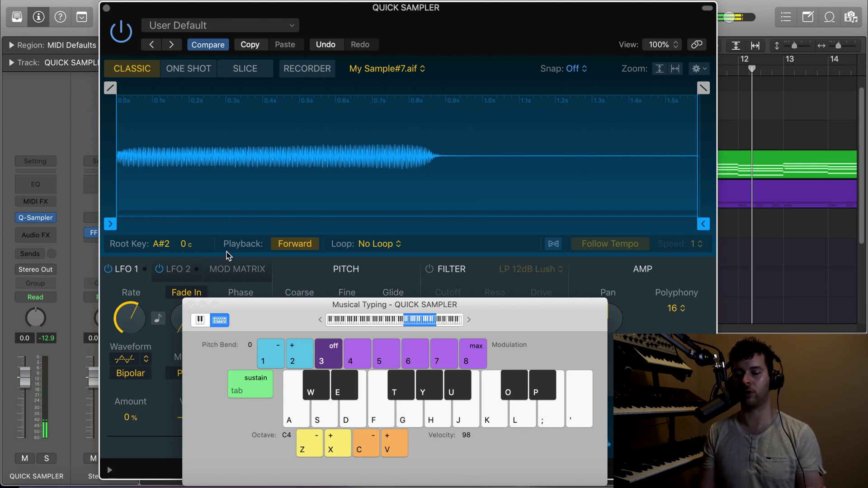
key("super+k")
left_click(674, 309)
Set polyphony to Mono and audition the sampler with Musical Typing notes
left_click(670, 204)
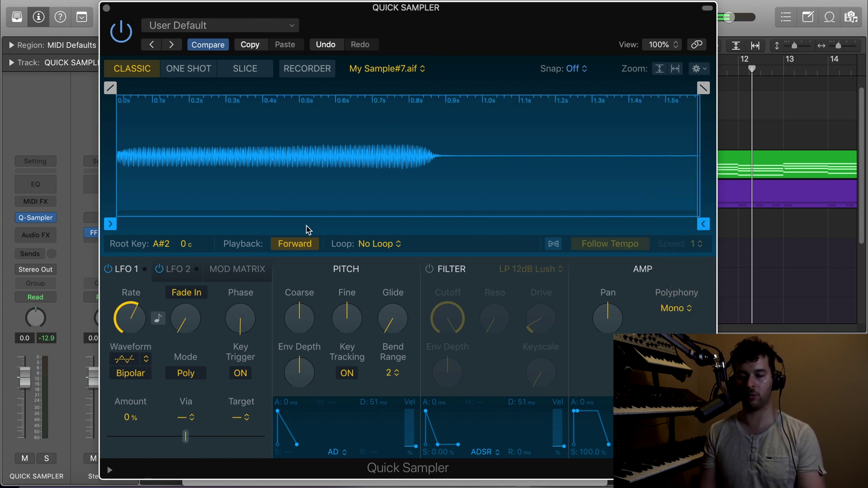
key("super+k")
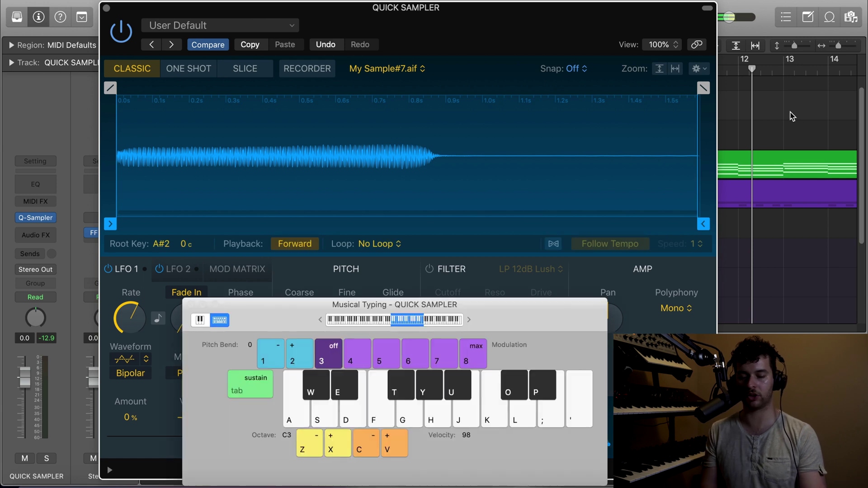
key("a")
key("s")
key("g")
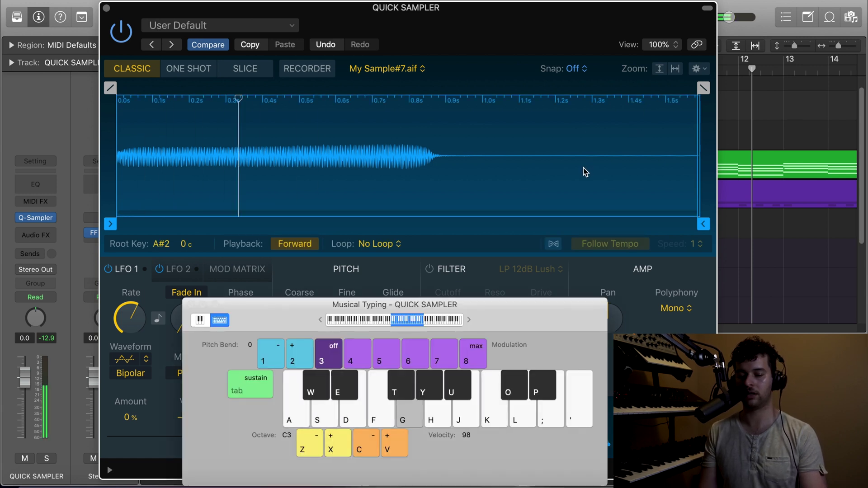
key("f")
key("d")
key("s")
key("a")
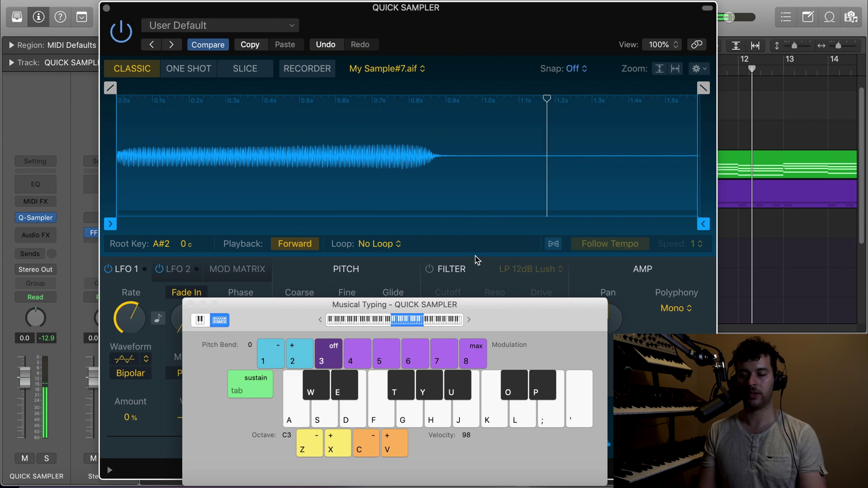
key("super+k")
Enable the filter as HP 6dB Sharp and lower its cutoff
left_click(429, 269)
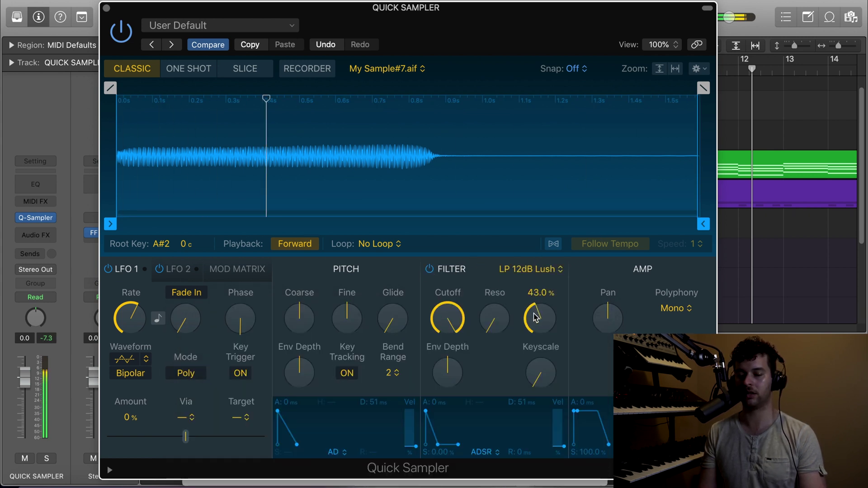
left_click(545, 268)
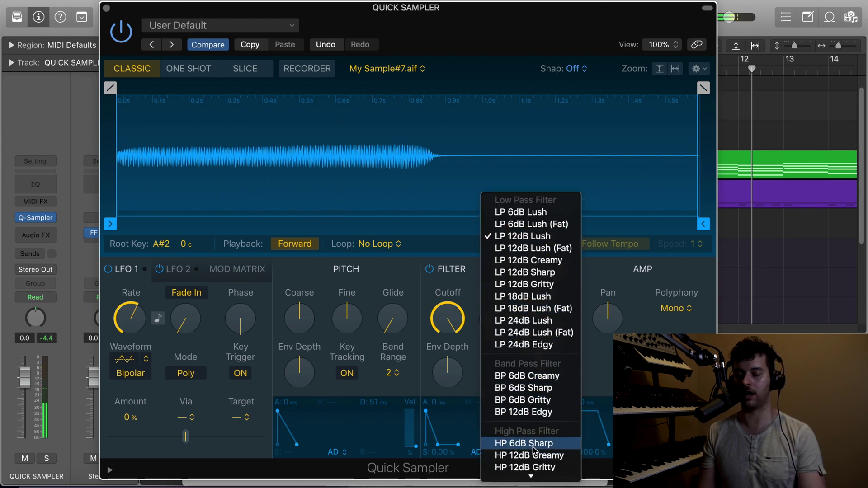
left_click(477, 384)
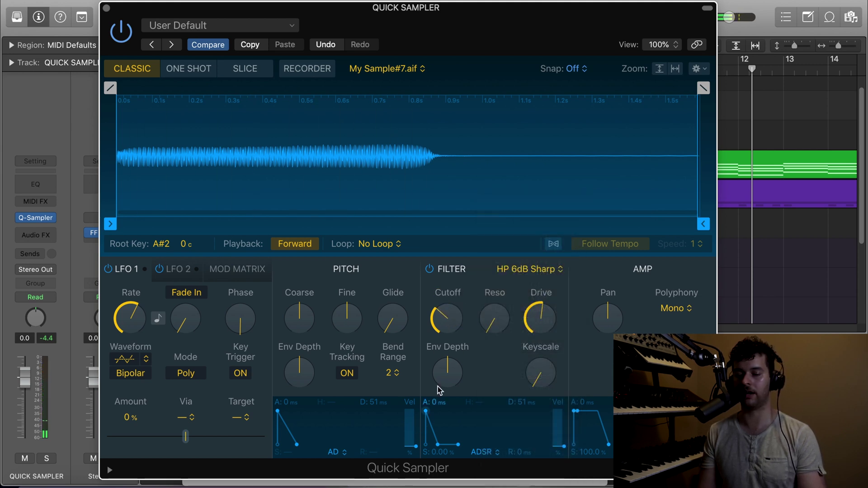
left_click_drag(447, 319, 469, 310)
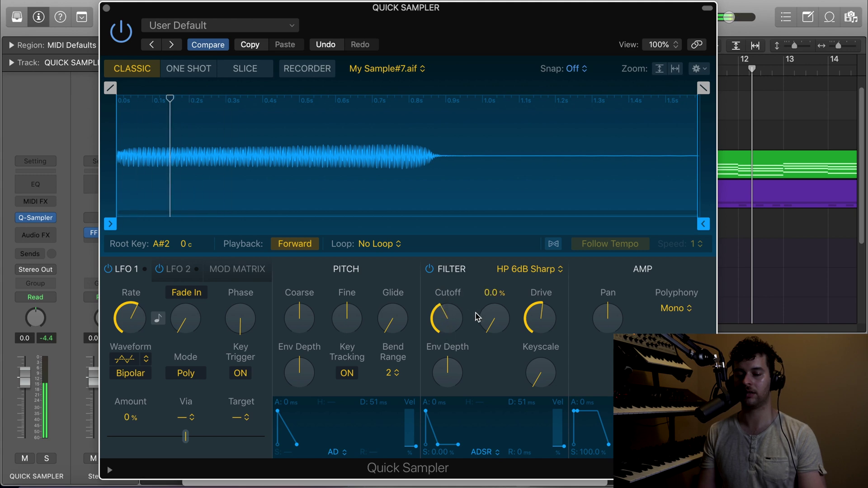
Insert stereo ValhallaVintageVerb on the sampler channel with its mix lowered to about 40%
left_click(36, 235)
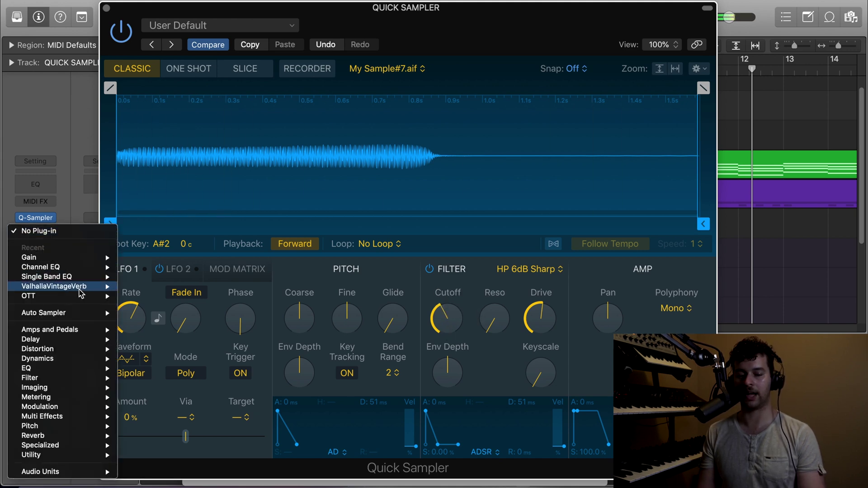
left_click(135, 285)
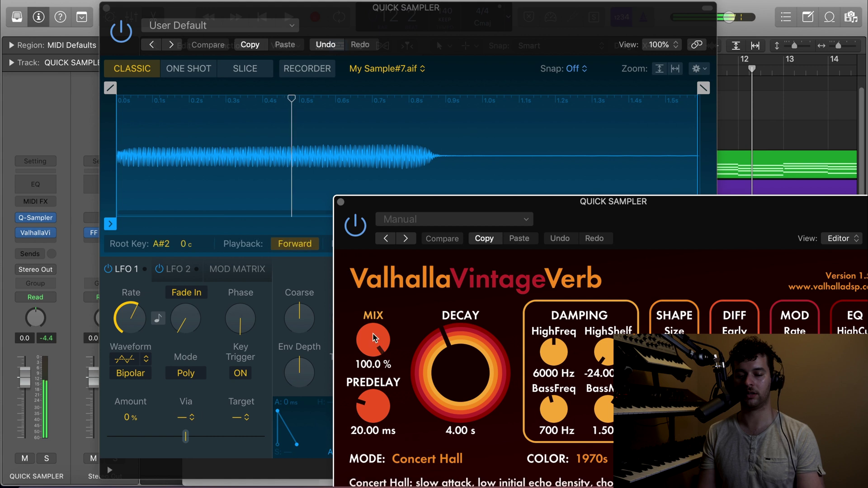
left_click_drag(373, 338, 372, 347)
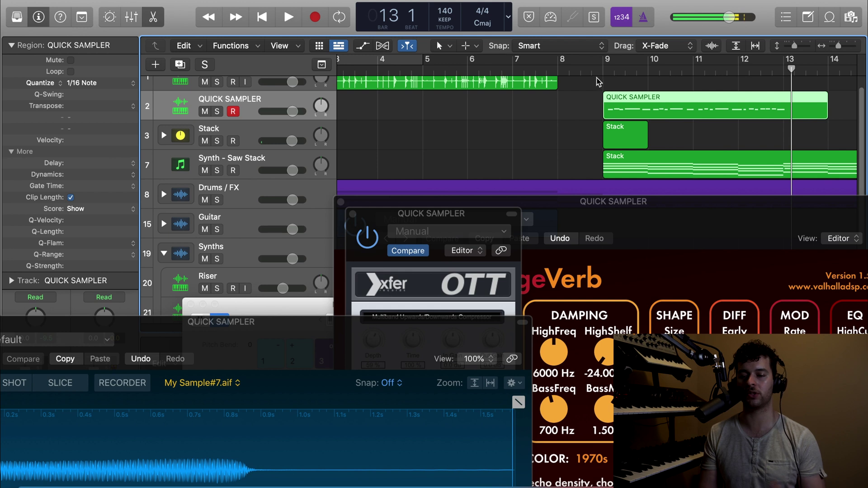
Play from bar 9 and split the QUICK SAMPLER region near bar 13, then stop
left_click(604, 71)
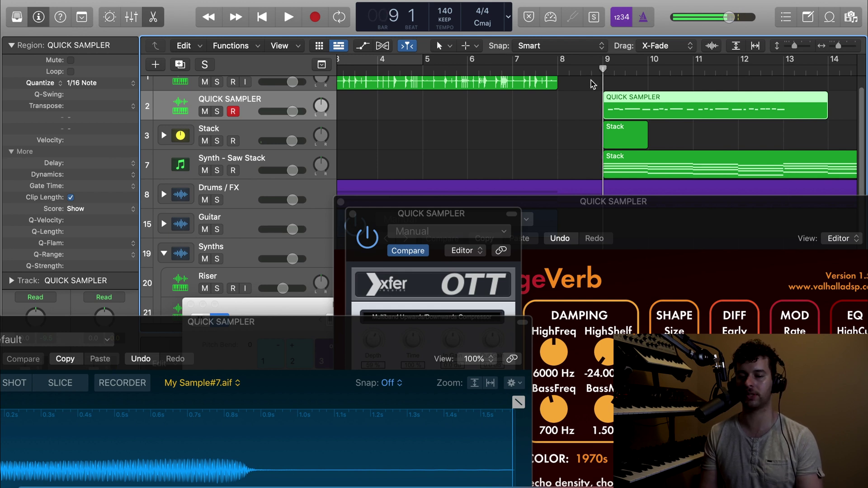
key("space")
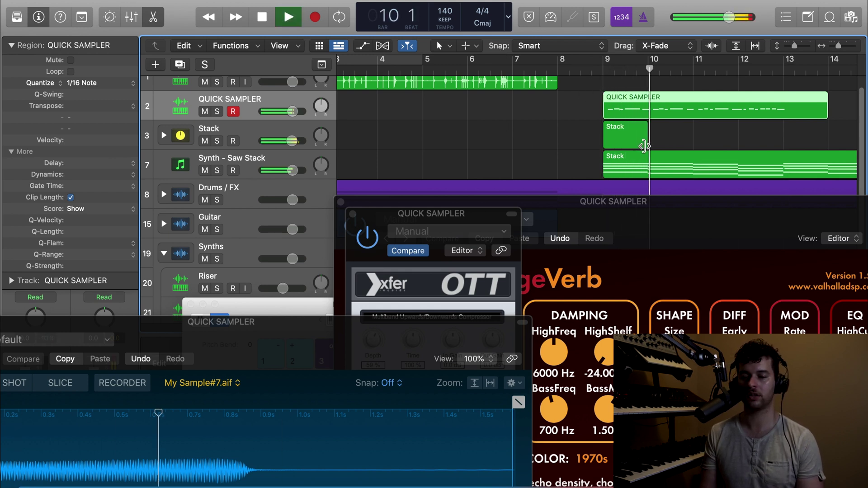
scroll(639, 129, "down", 3)
scroll(633, 129, "down", 3)
scroll(624, 126, "down", 2)
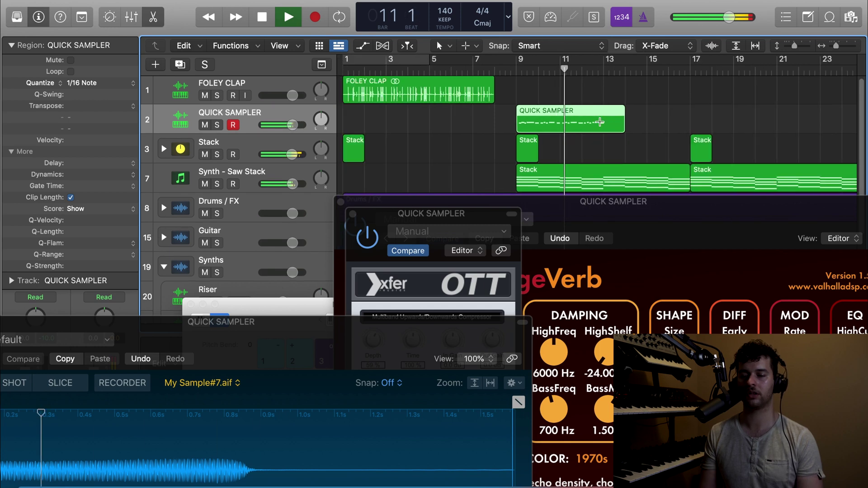
left_click_drag(600, 122, 645, 132)
left_click(527, 182)
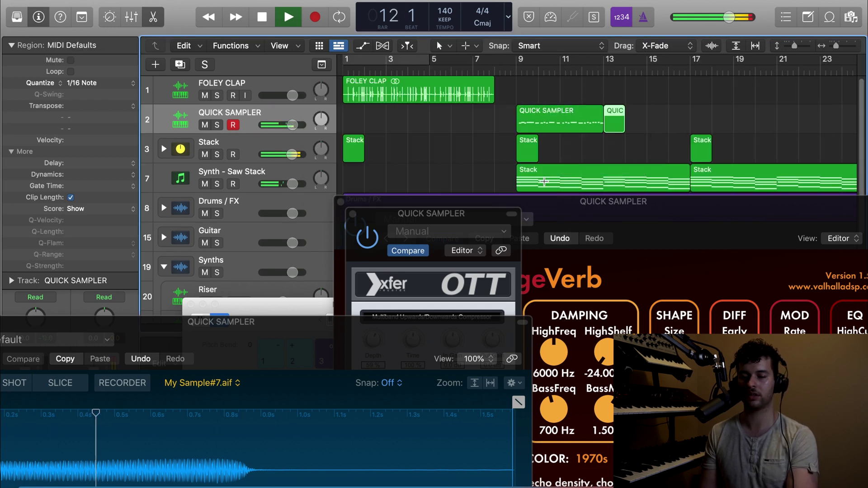
key("space")
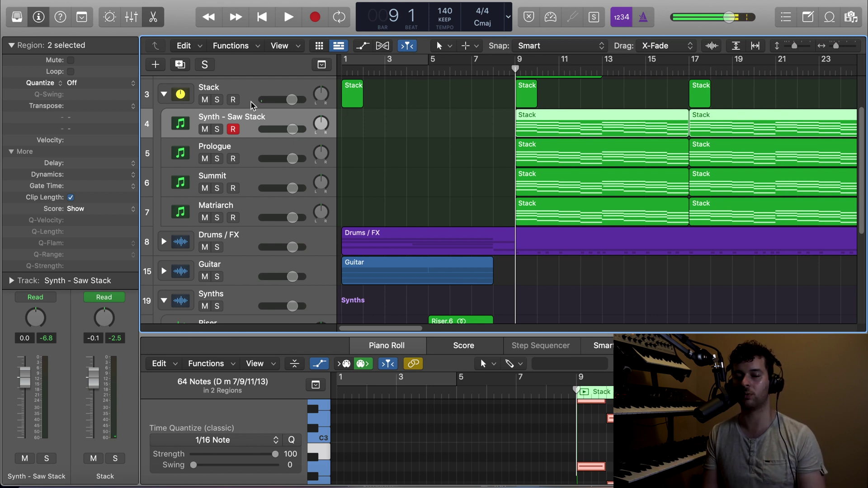
Select the Stack track and insert a stereo Auto Sampler below OTT
left_click(235, 90)
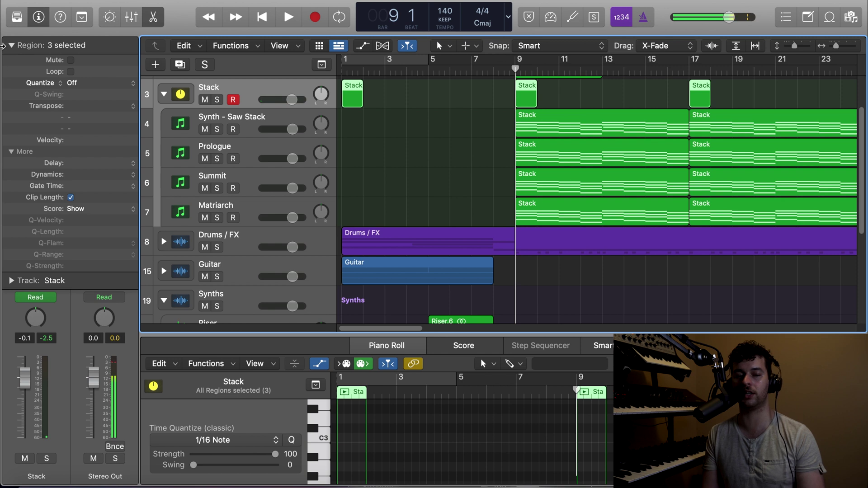
left_click(9, 45)
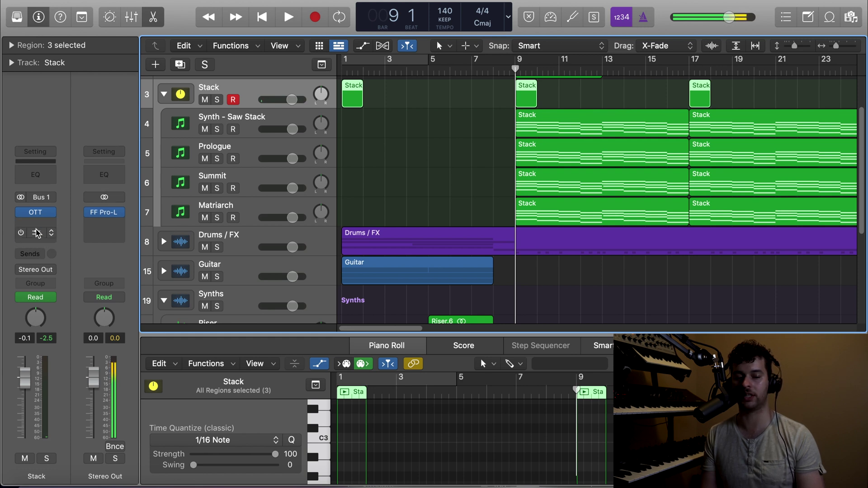
left_click(36, 226)
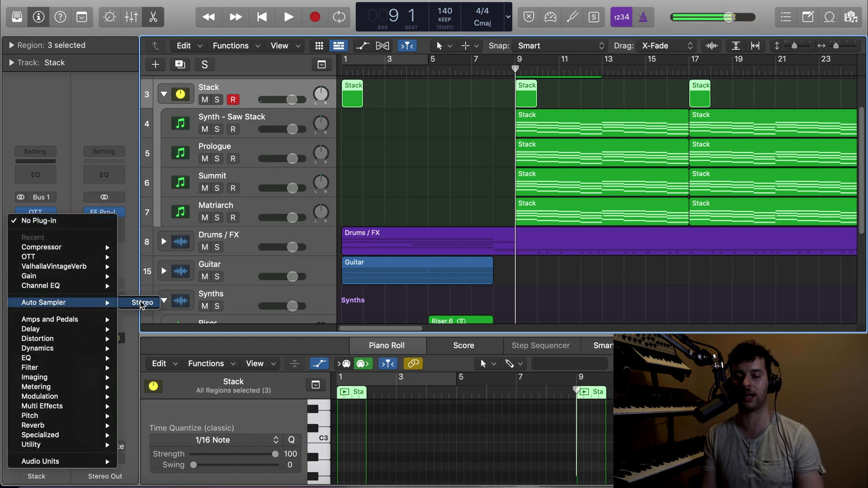
left_click(142, 302)
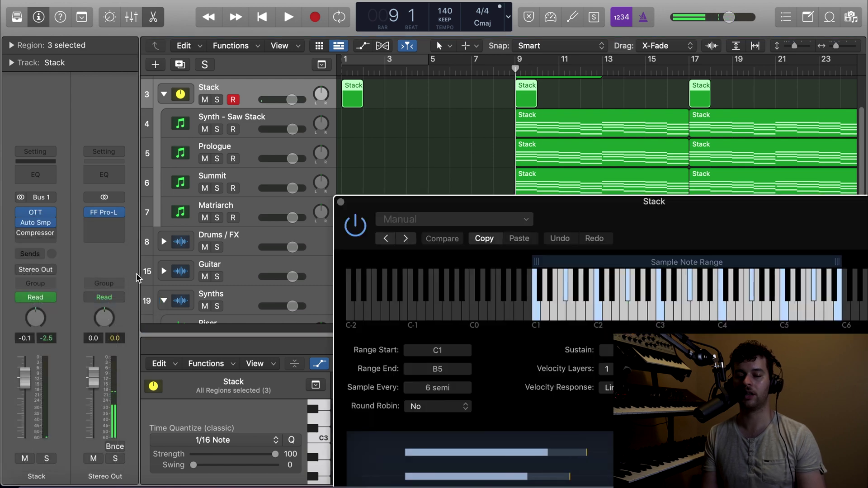
Set the Auto Sampler sustain to 5 seconds and start sampling to save the instrument
left_click_drag(610, 229, 375, 8)
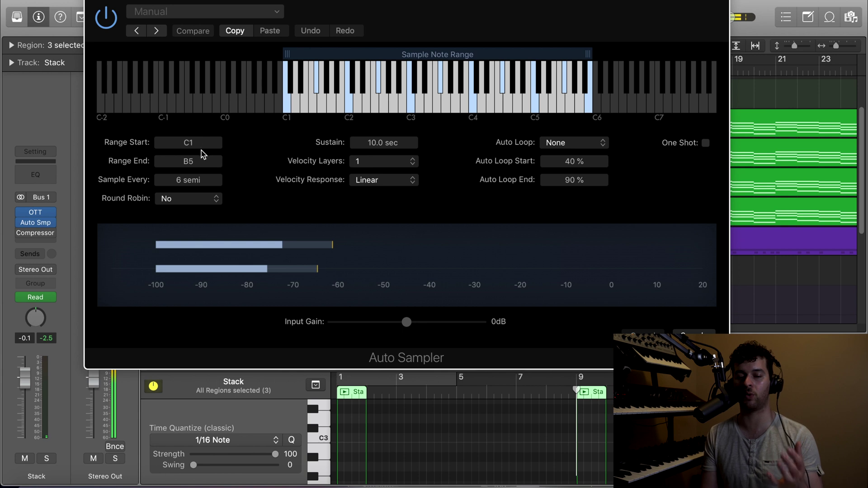
mouse_move(383, 142)
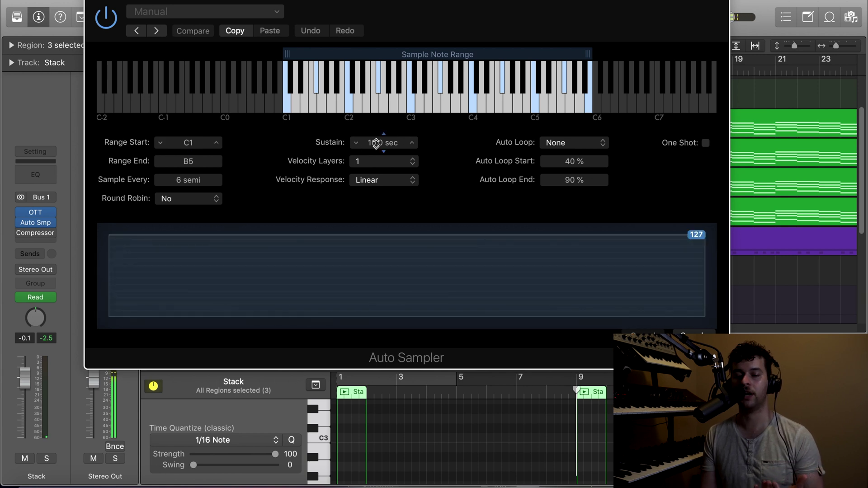
left_click_drag(376, 144, 285, 142)
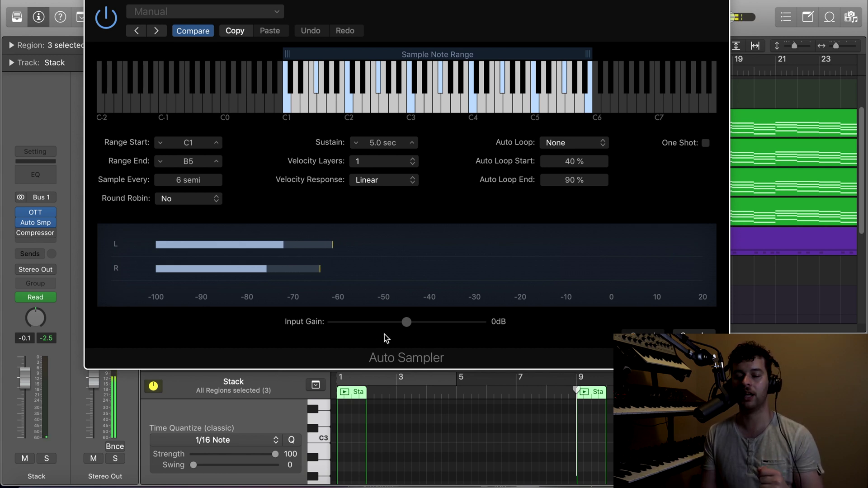
left_click(692, 337)
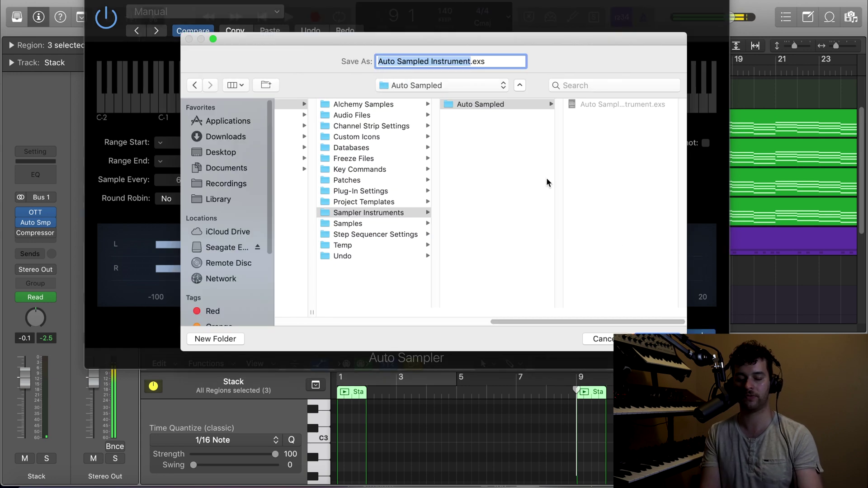
Save the auto-sampled instrument as STACK, let sampling run, and close the Auto Sampler
type("STACK")
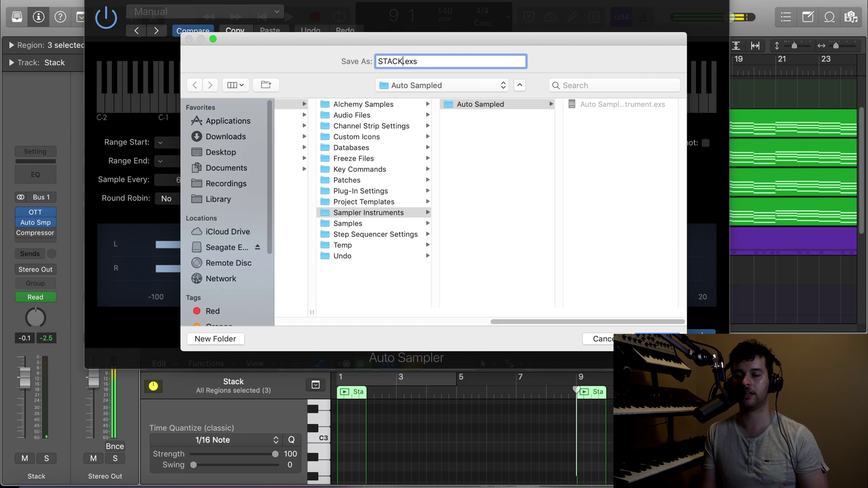
key("Return")
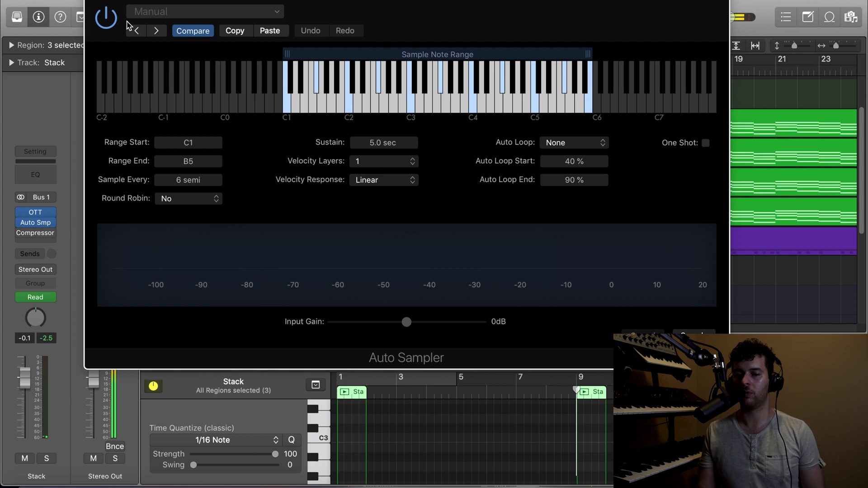
key("super+w")
Mute the Stack track and its four sub-tracks, leaving the Sub track selected
left_click_drag(204, 100, 203, 218)
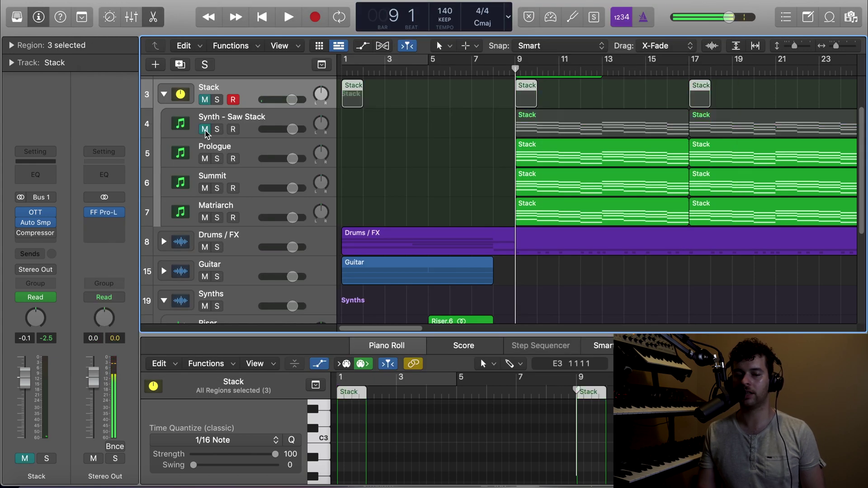
scroll(344, 161, "down", 5)
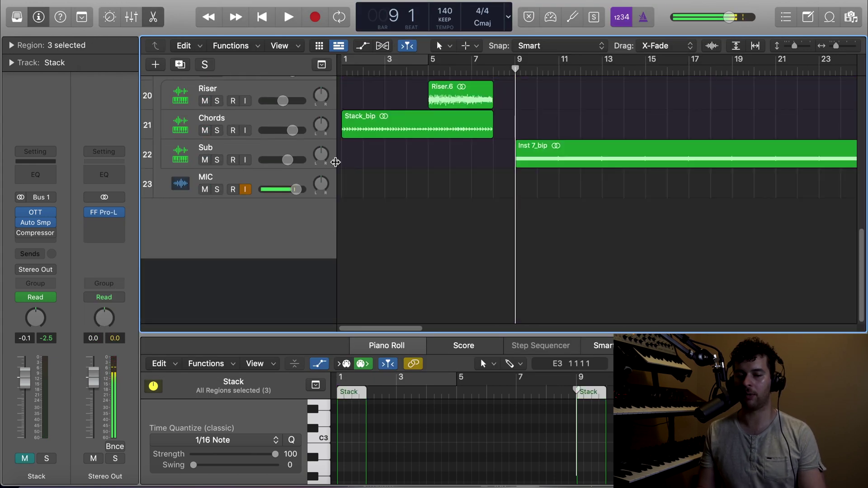
scroll(280, 189, "up", 2)
left_click(221, 213)
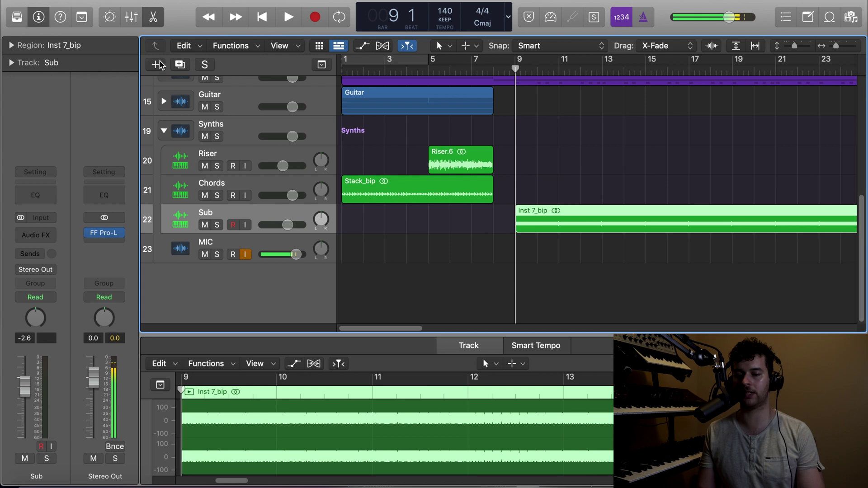
Create a stereo multi-sample Sampler instrument track, Inst 4, and open its settings menu
left_click(157, 64)
left_click(297, 122)
mouse_move(292, 296)
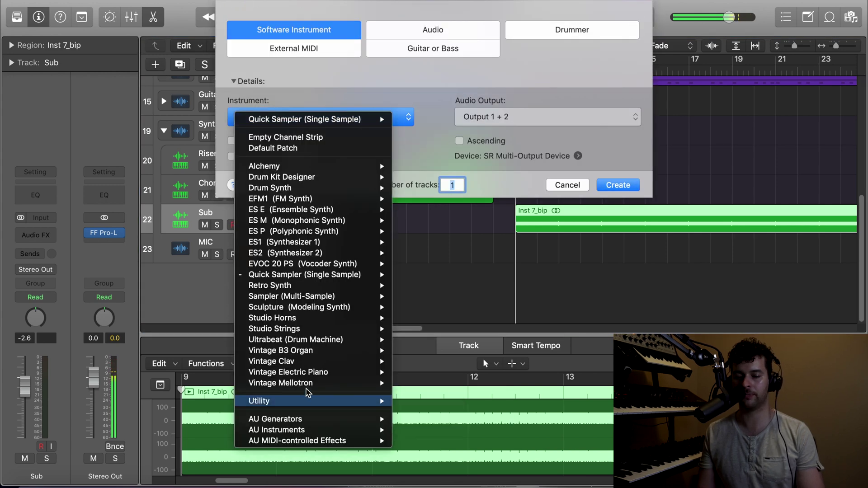
left_click(417, 307)
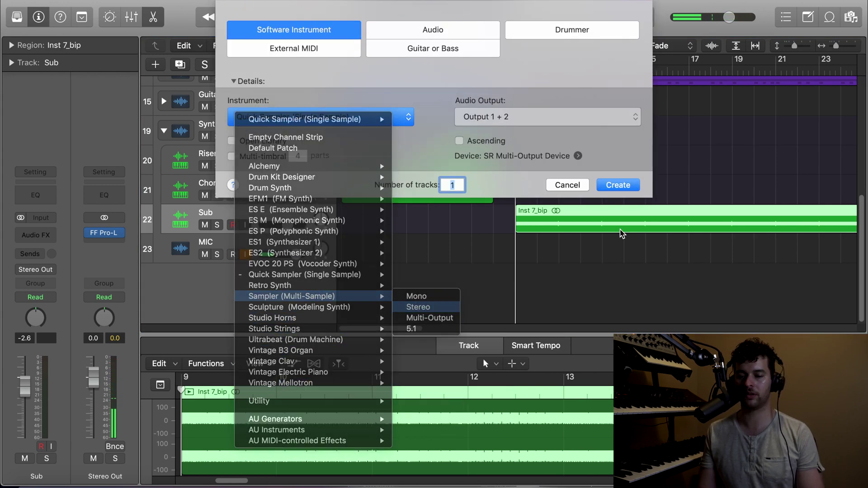
left_click(617, 185)
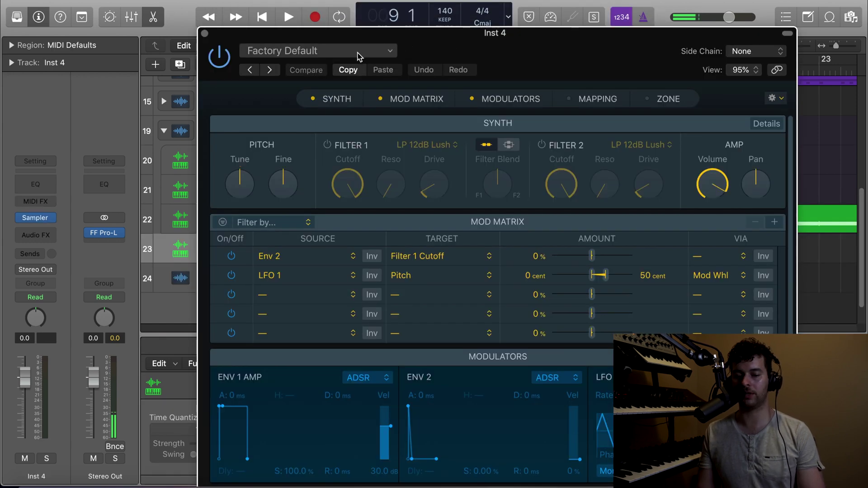
left_click(360, 52)
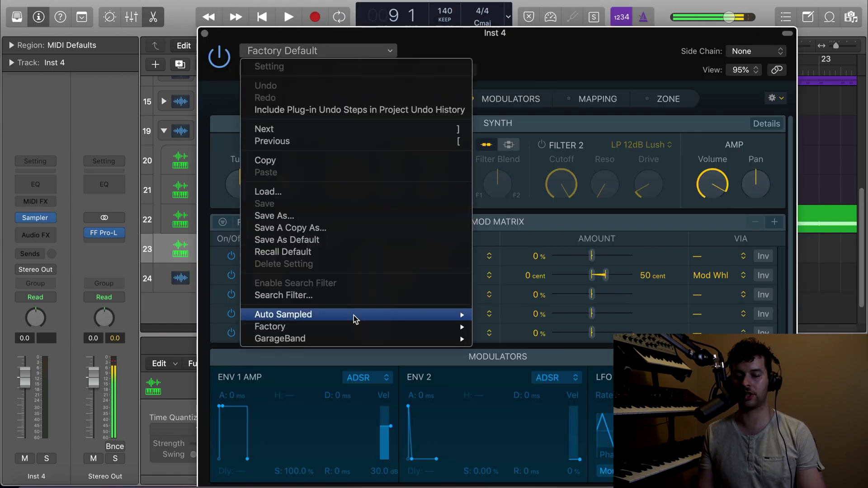
mouse_move(283, 313)
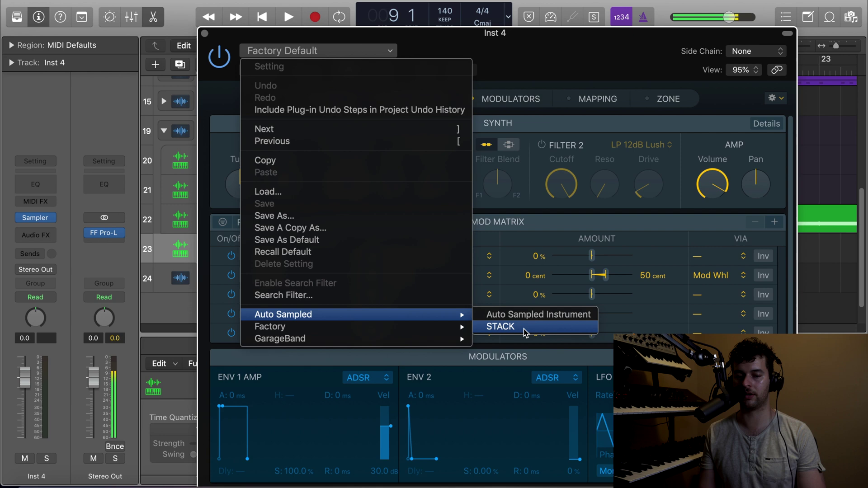
Load the Auto Sampled STACK instrument and set the amp envelope release to 204 ms
left_click(524, 333)
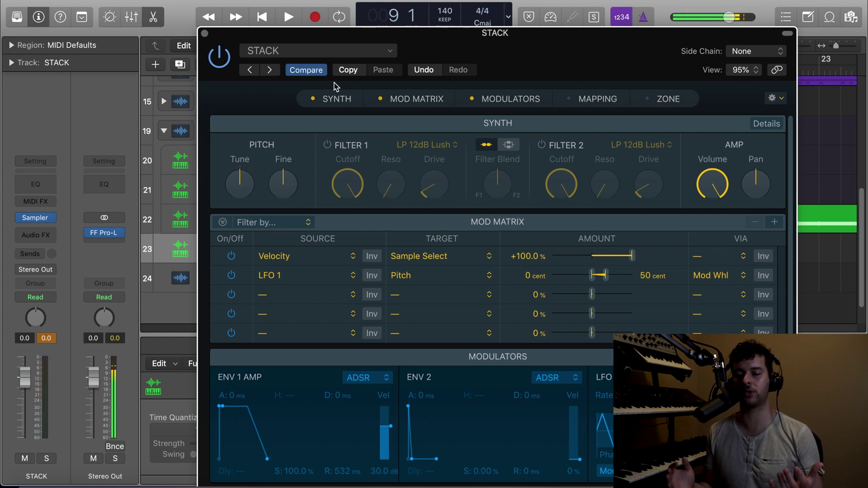
left_click_drag(498, 48, 419, 9)
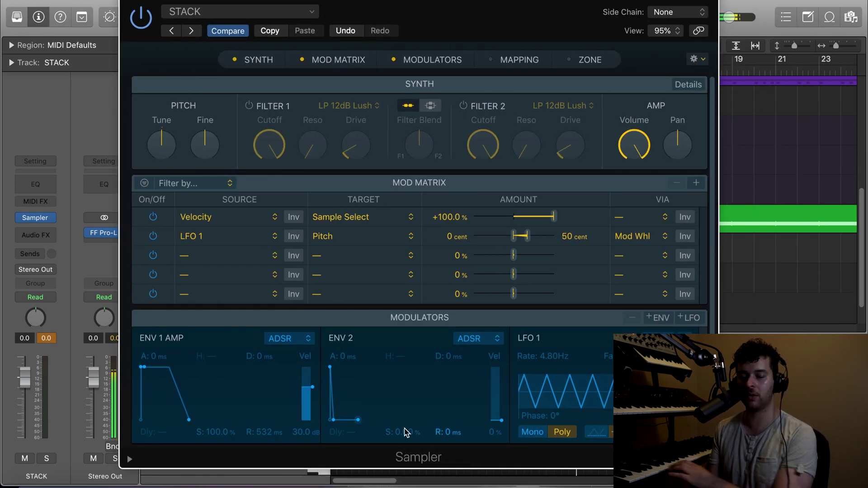
left_click_drag(270, 433, 266, 448)
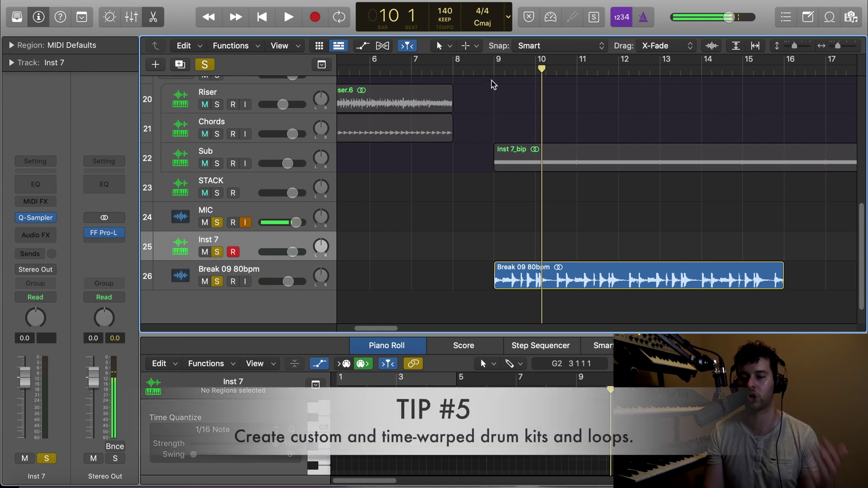
Audition the Break 09 80bpm loop from bar 9, then bring up Inst 7's Quick Sampler
left_click(494, 68)
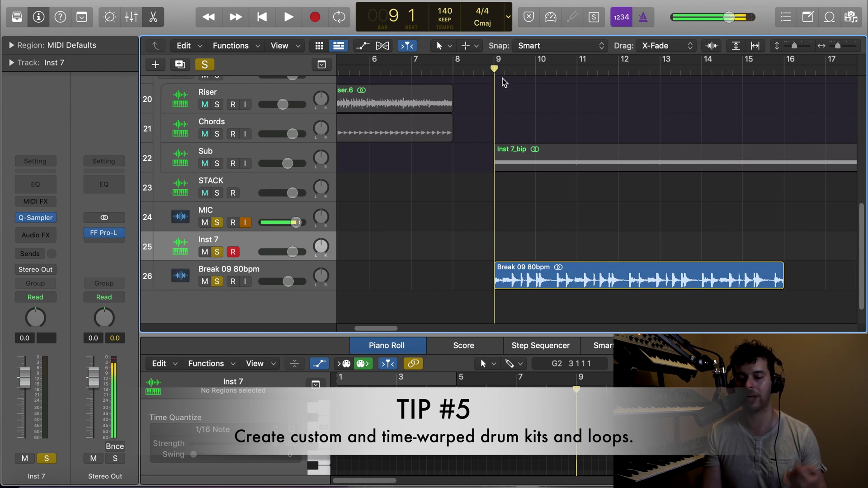
key("space")
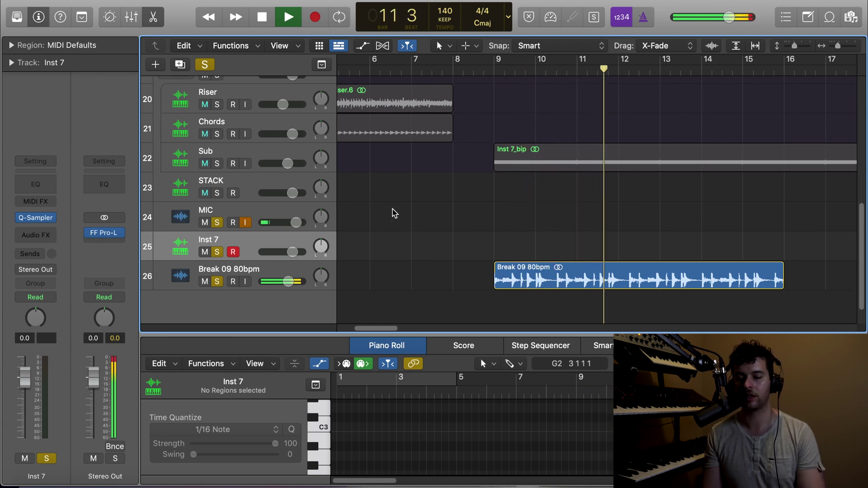
key("space")
key("v")
left_click_drag(520, 77, 387, 4)
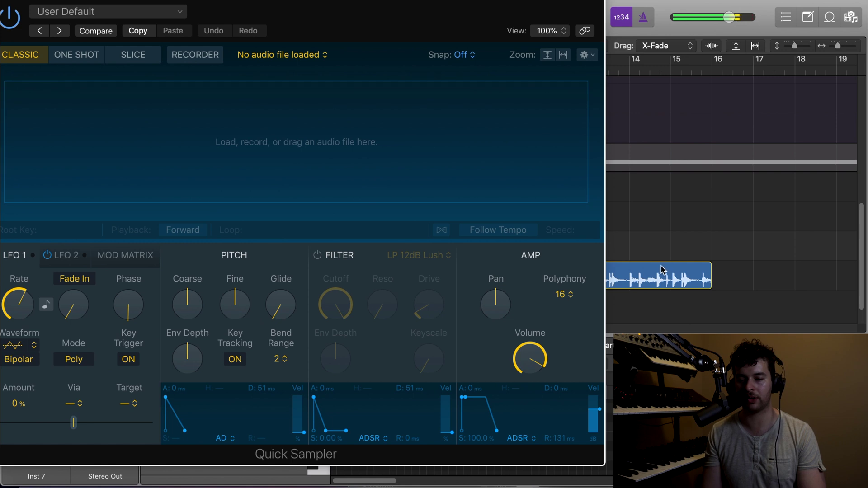
Load Break 09 80bpm into Inst 7's Quick Sampler as Optimized and slice it at transients
left_click_drag(659, 282, 466, 153)
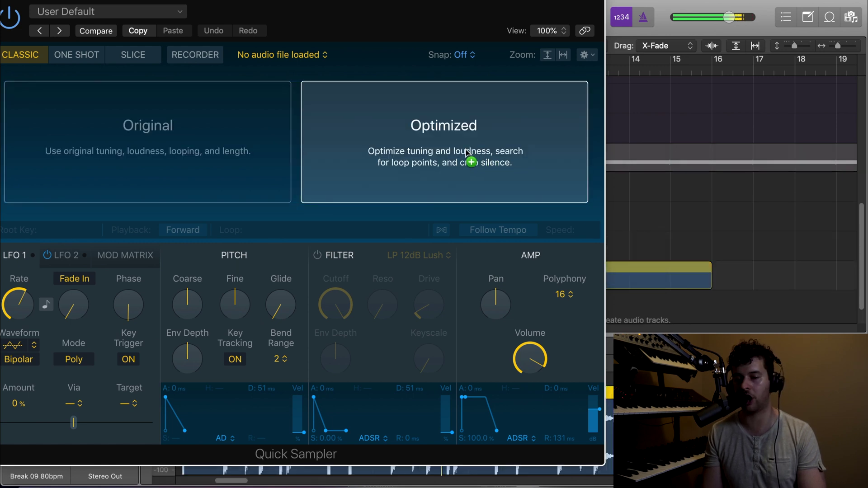
left_click_drag(466, 152, 470, 154)
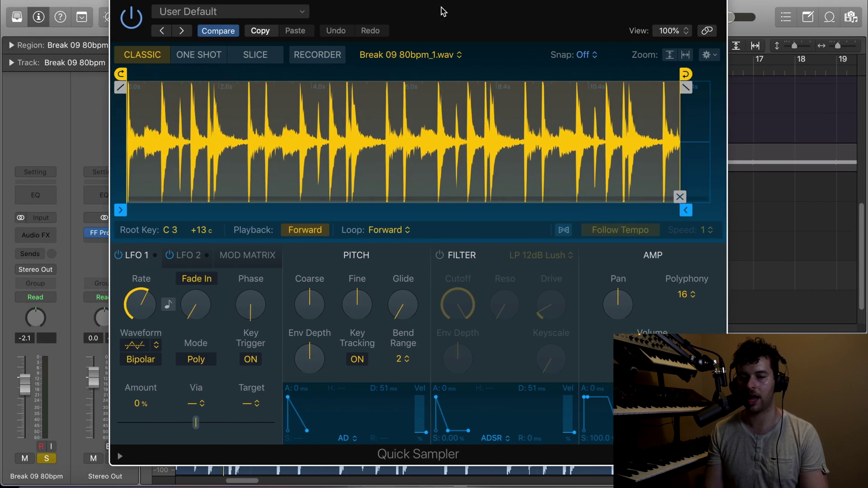
left_click_drag(314, 31, 613, 80)
left_click(201, 242)
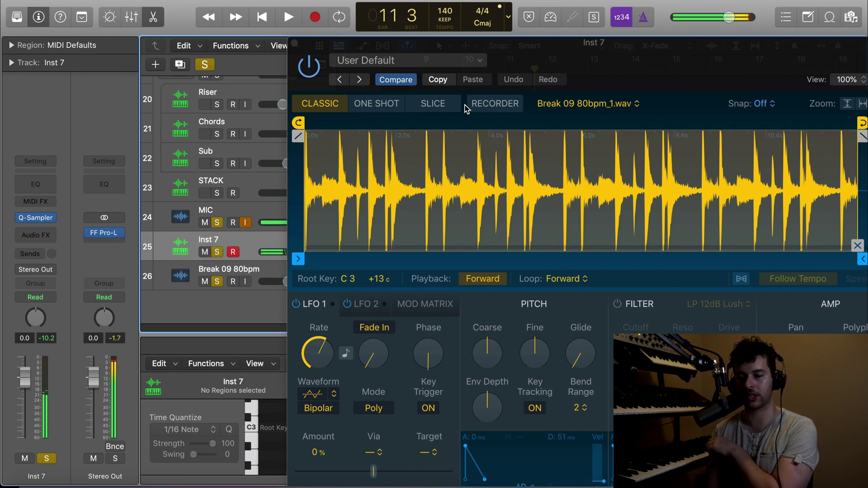
left_click(429, 104)
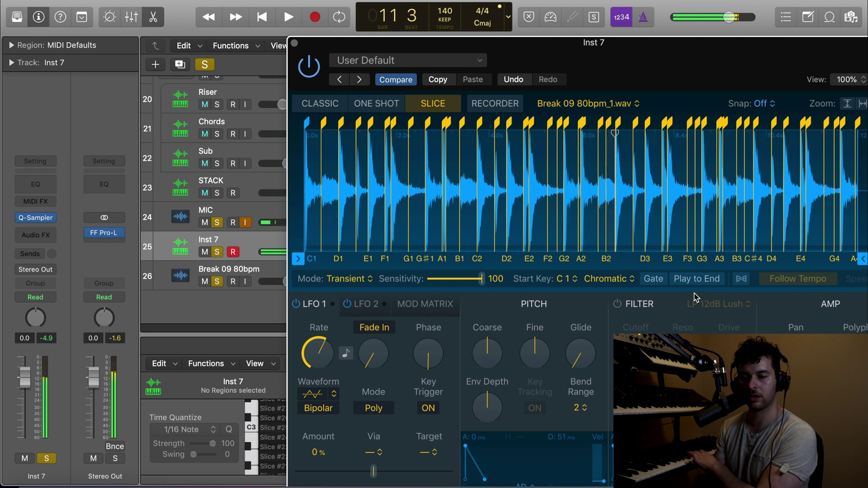
Switch on the sliced kit's filter and close the Quick Sampler window
left_click(618, 304)
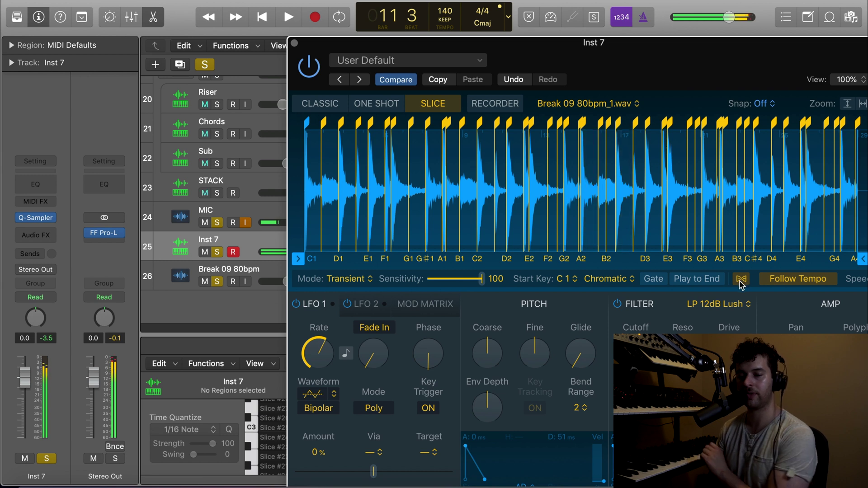
left_click(295, 43)
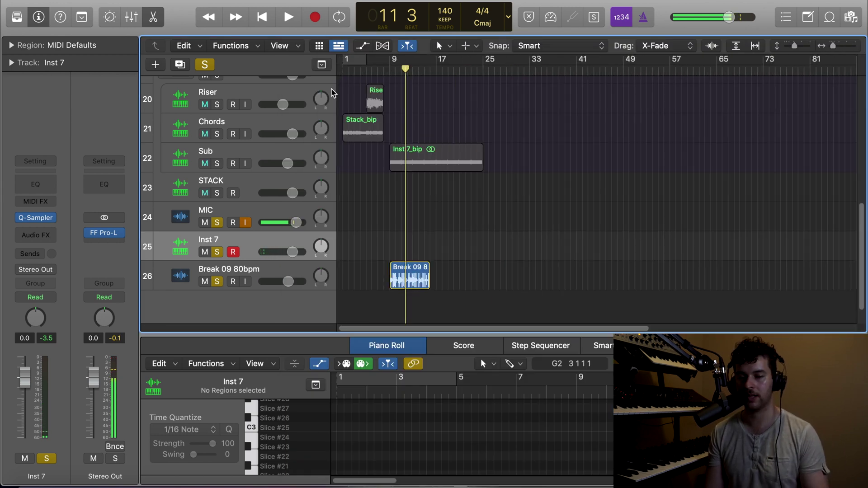
Unsolo all tracks, record a short Inst 7 break-slice region near bar 16, and play it back
left_click(205, 64)
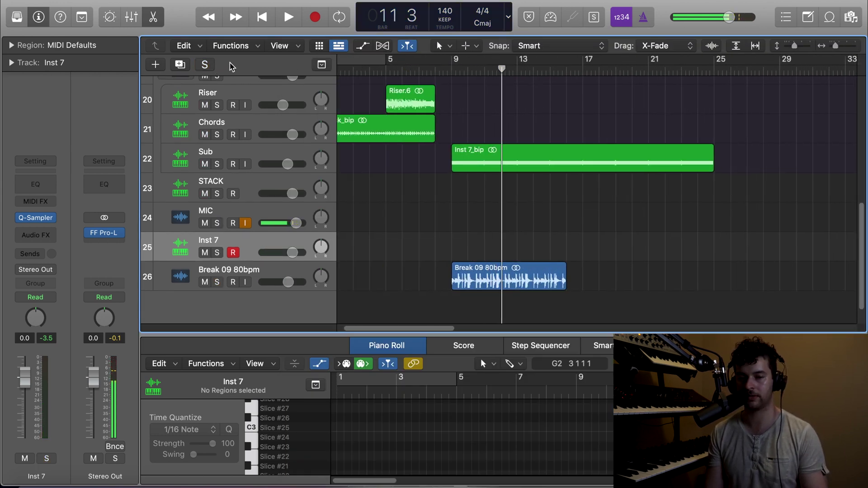
left_click(482, 69)
key("r")
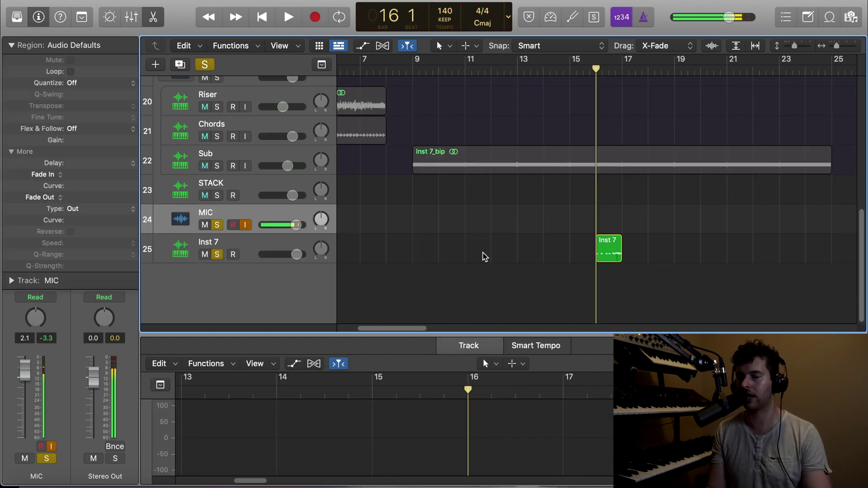
key("space")
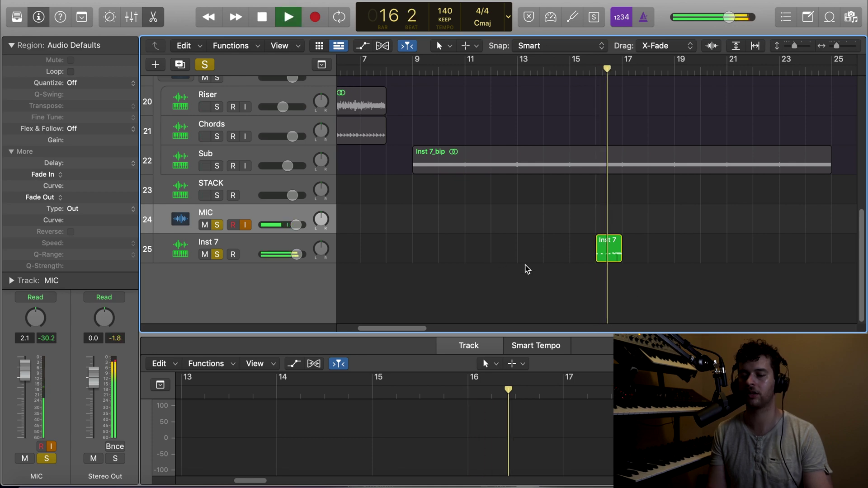